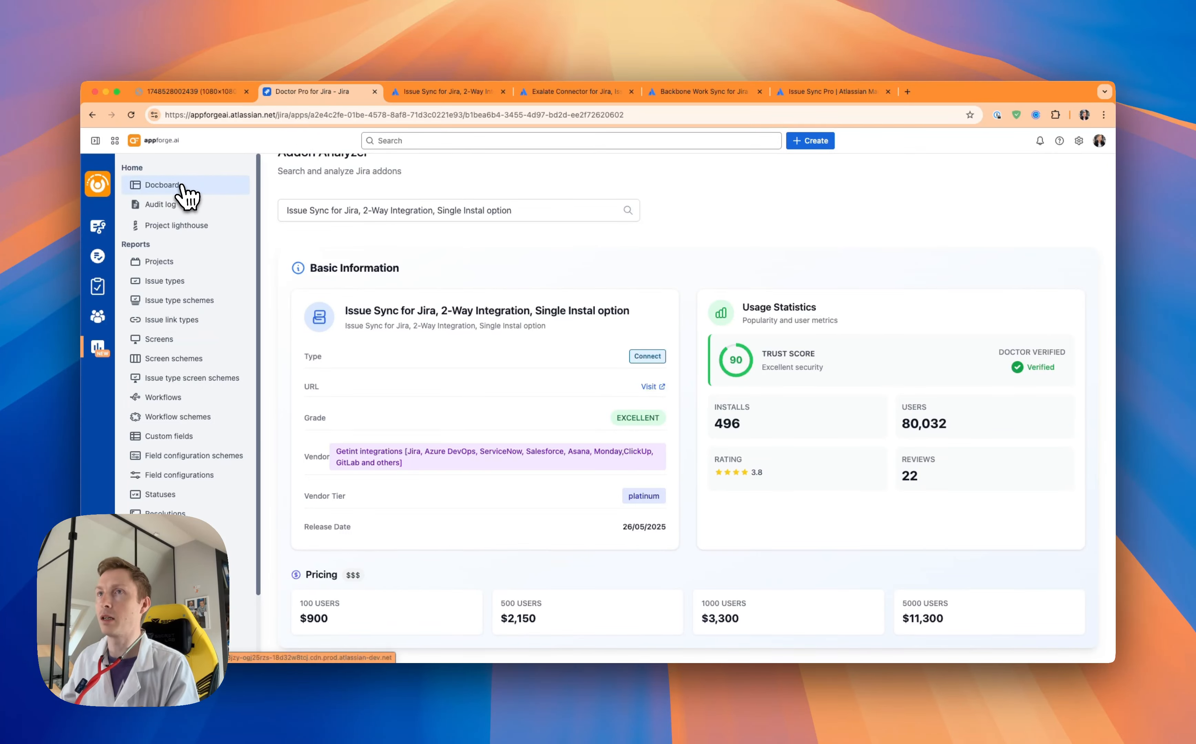
Open the Addon Analyzer and load the report for "Issue Sync for Jira, 2-Way Integration, Single Instal option"
click(165, 186)
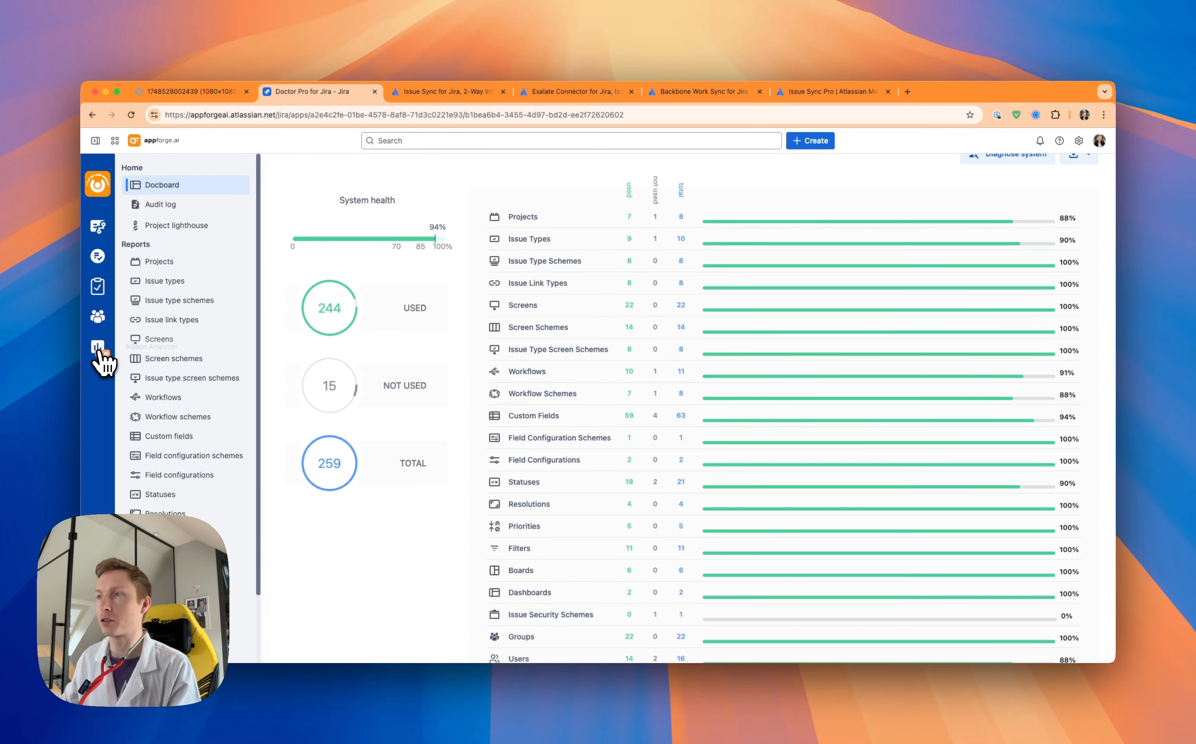
click(100, 350)
click(372, 208)
key(super+a)
text(Issue Sync for Jira, 2-Way Integration, Single Instal option)
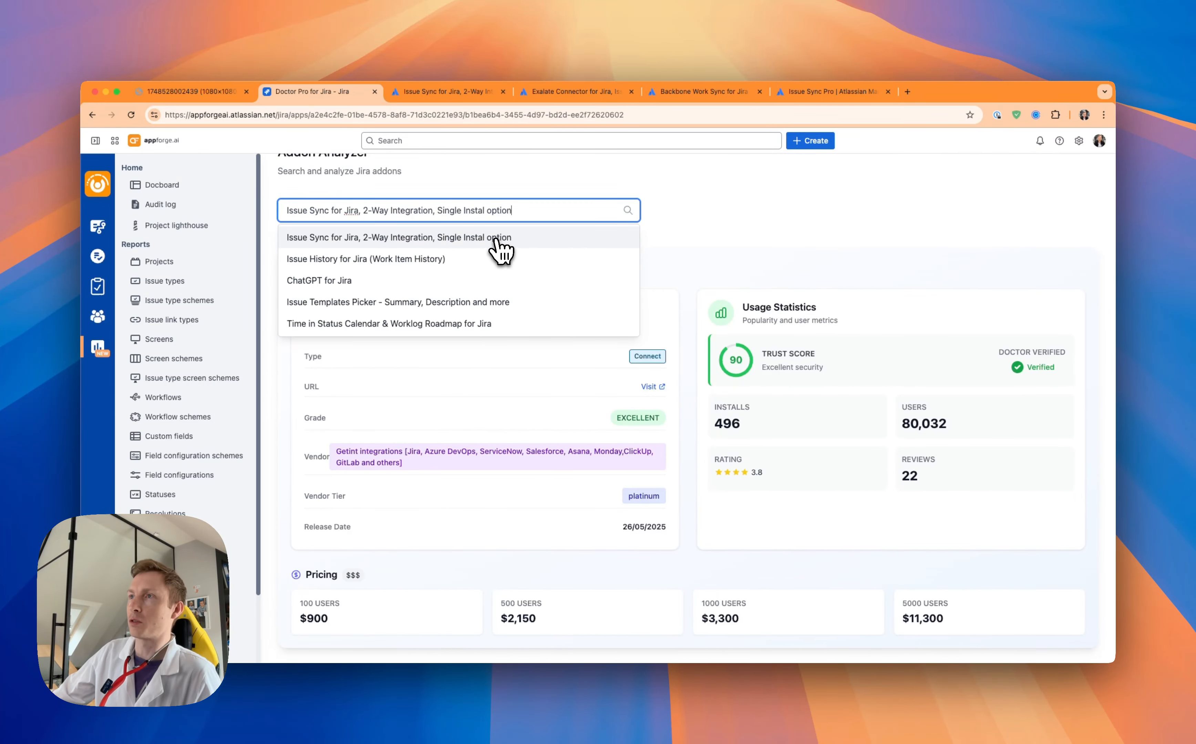
click(500, 241)
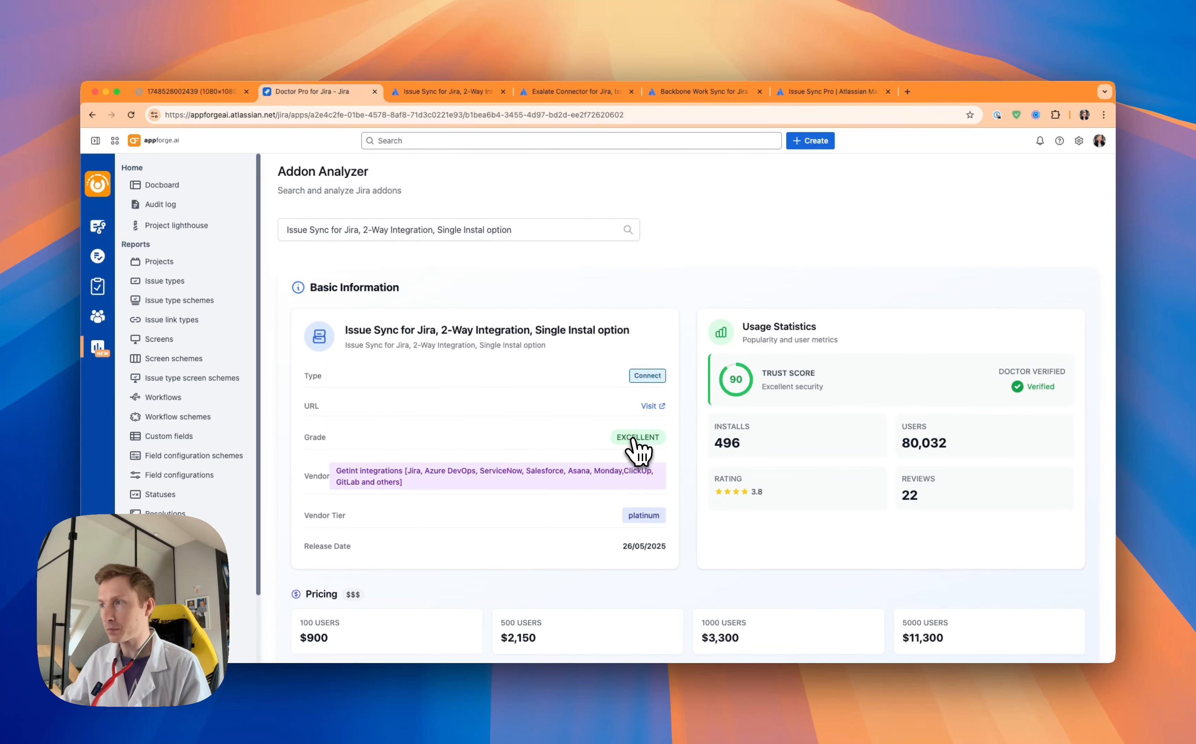
Examine the Issue Sync report's basic information, usage statistics, pricing for 1000 users and security details
scroll(629, 450, down, 2)
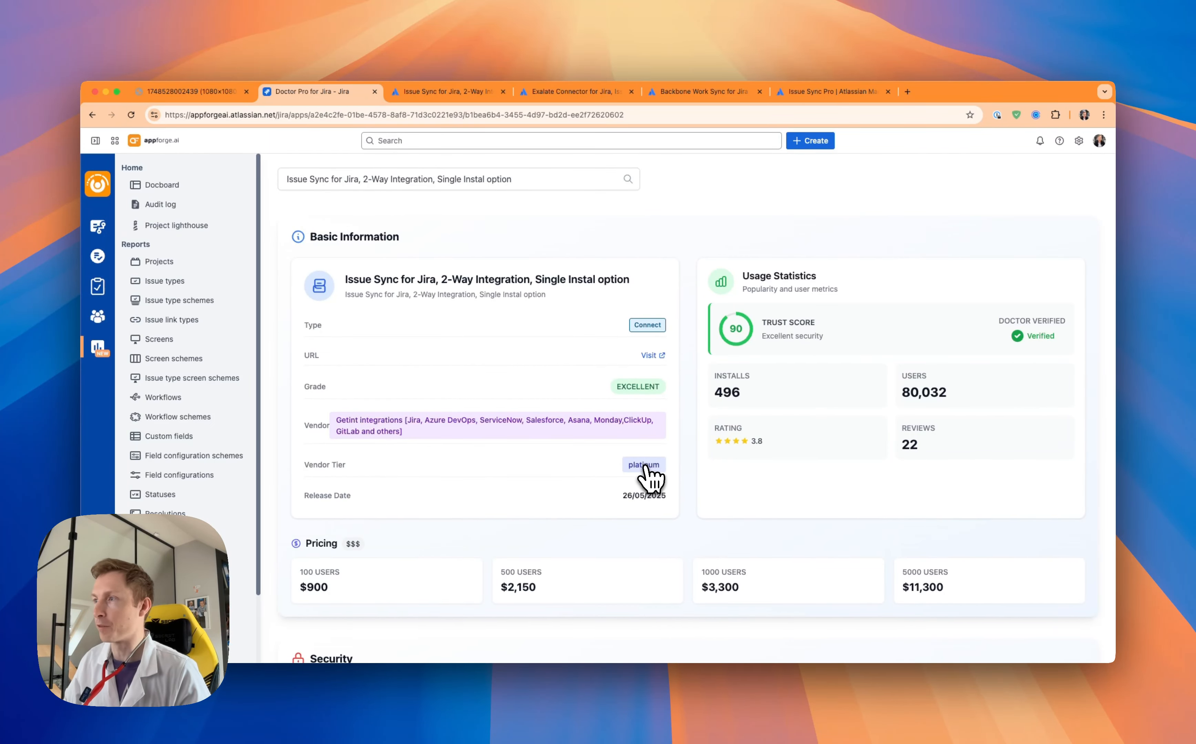
scroll(645, 467, down, 2)
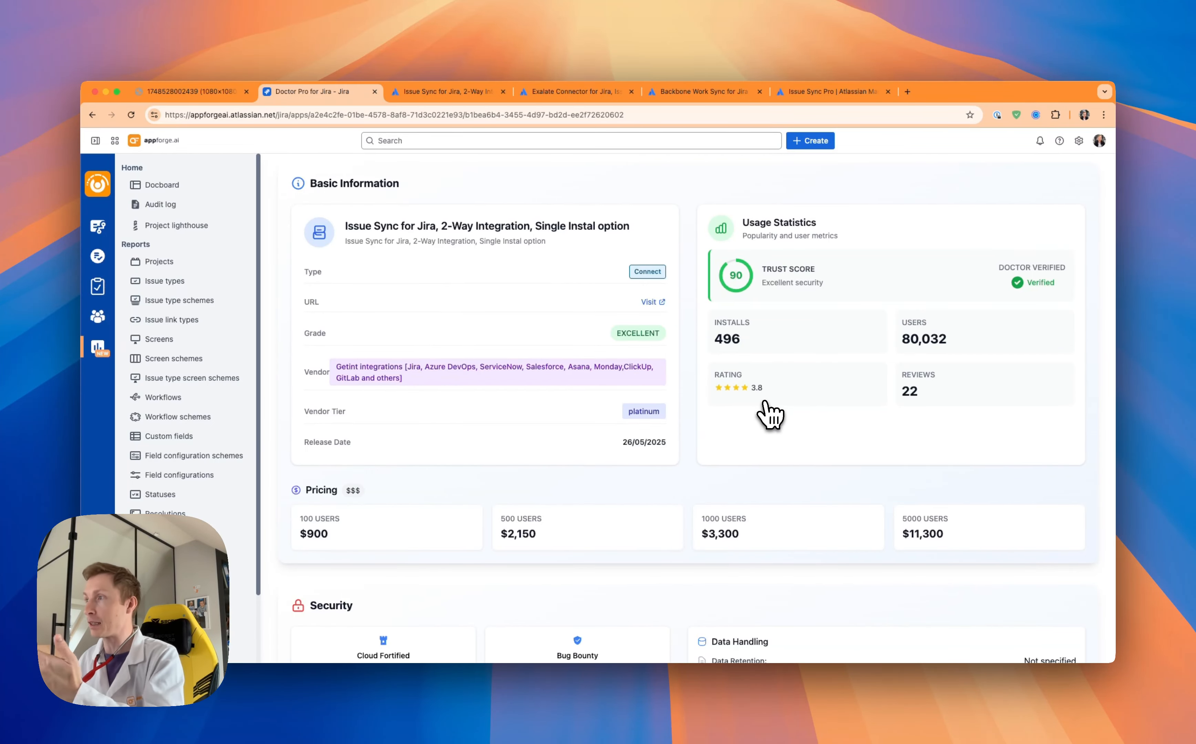
scroll(783, 401, down, 3)
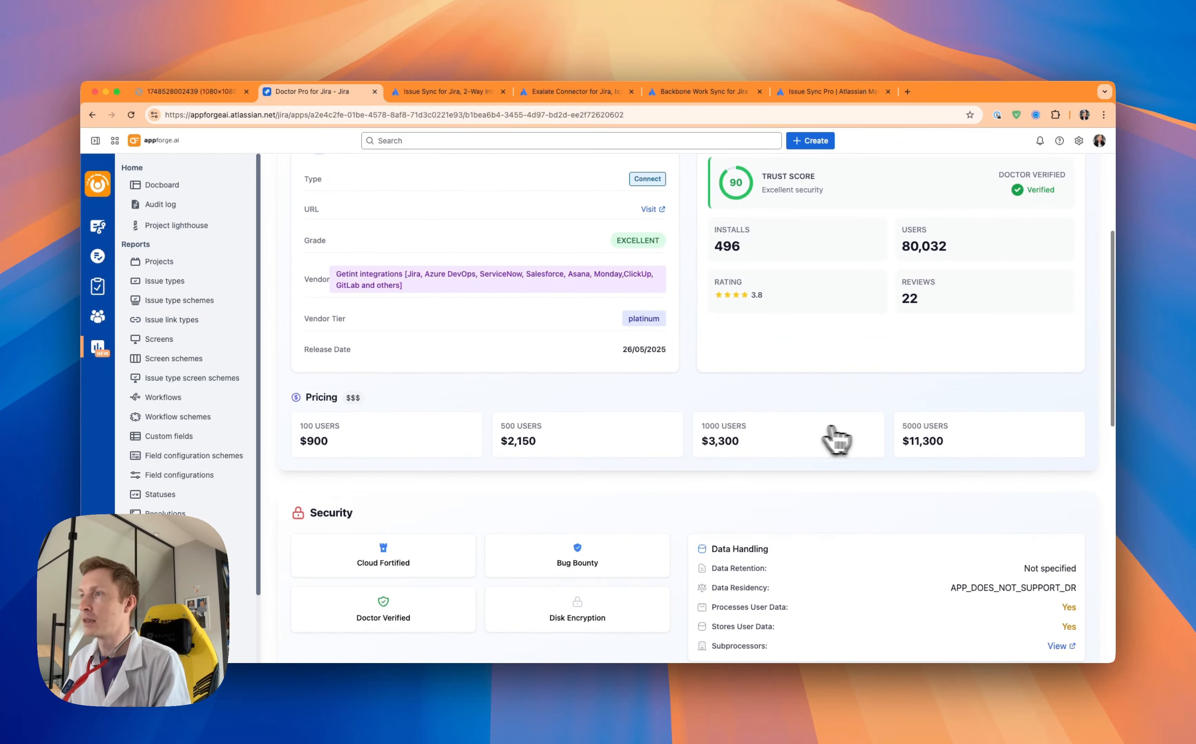
scroll(689, 428, down, 2)
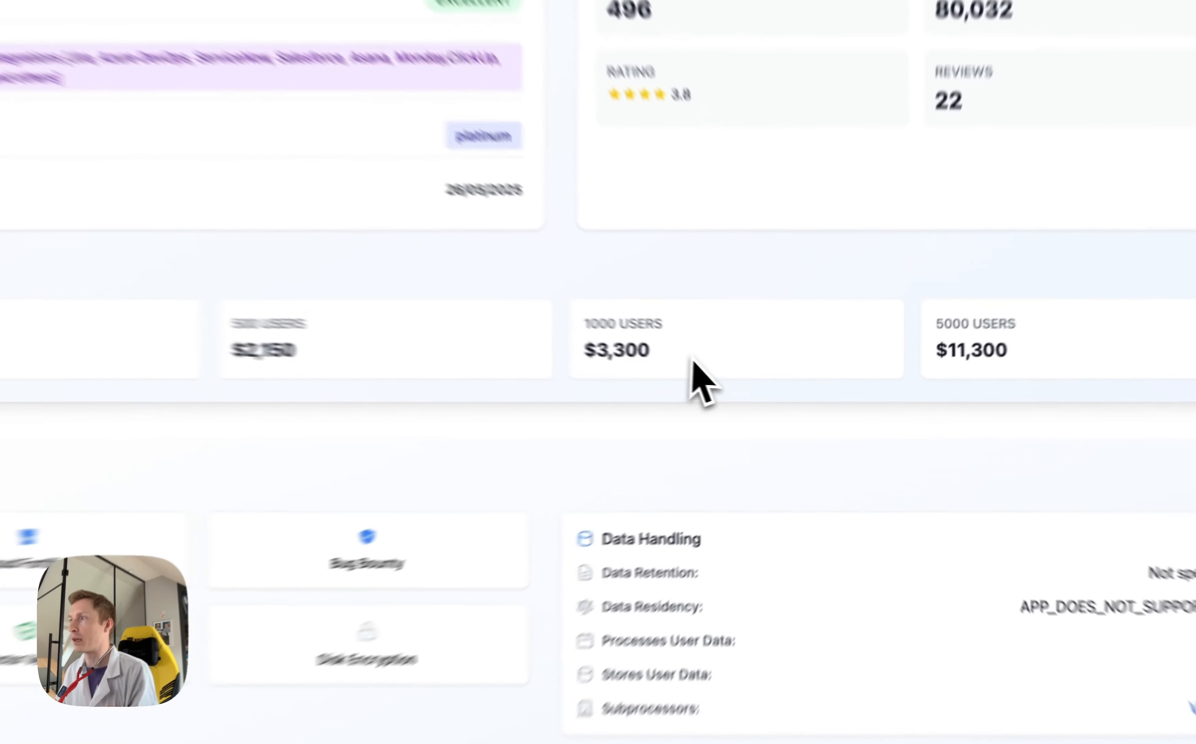
triple_click(715, 380)
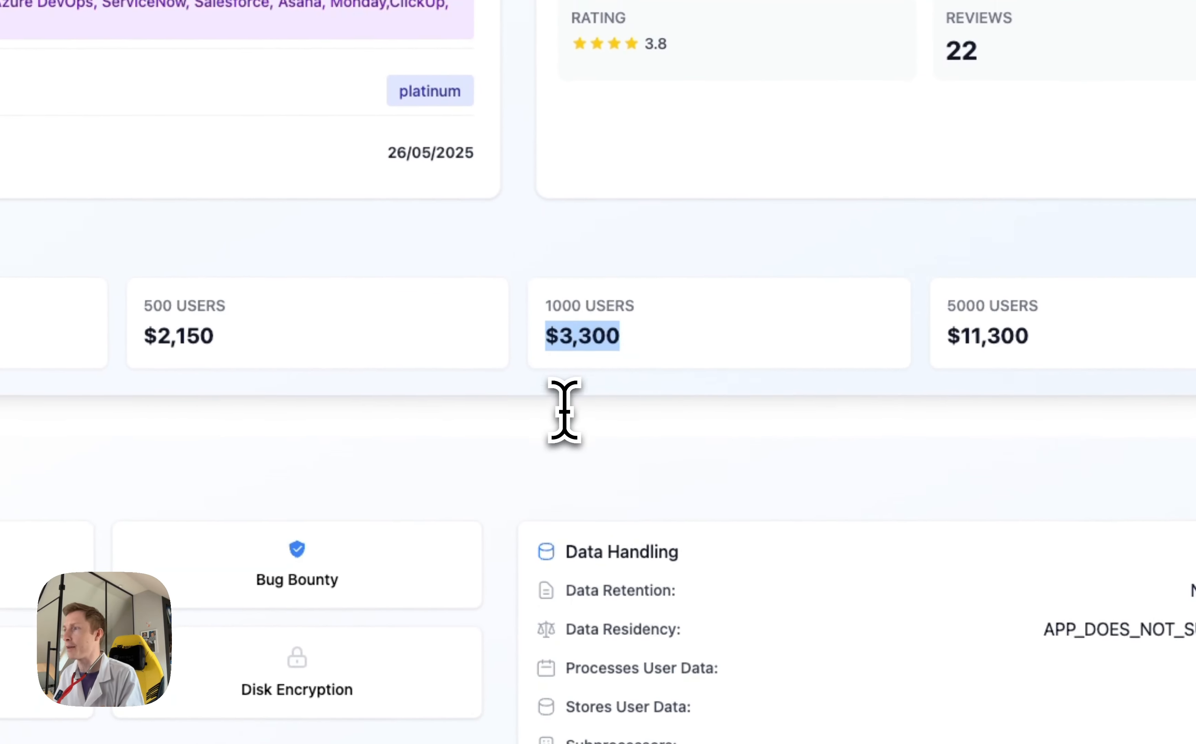
scroll(564, 411, down, 2)
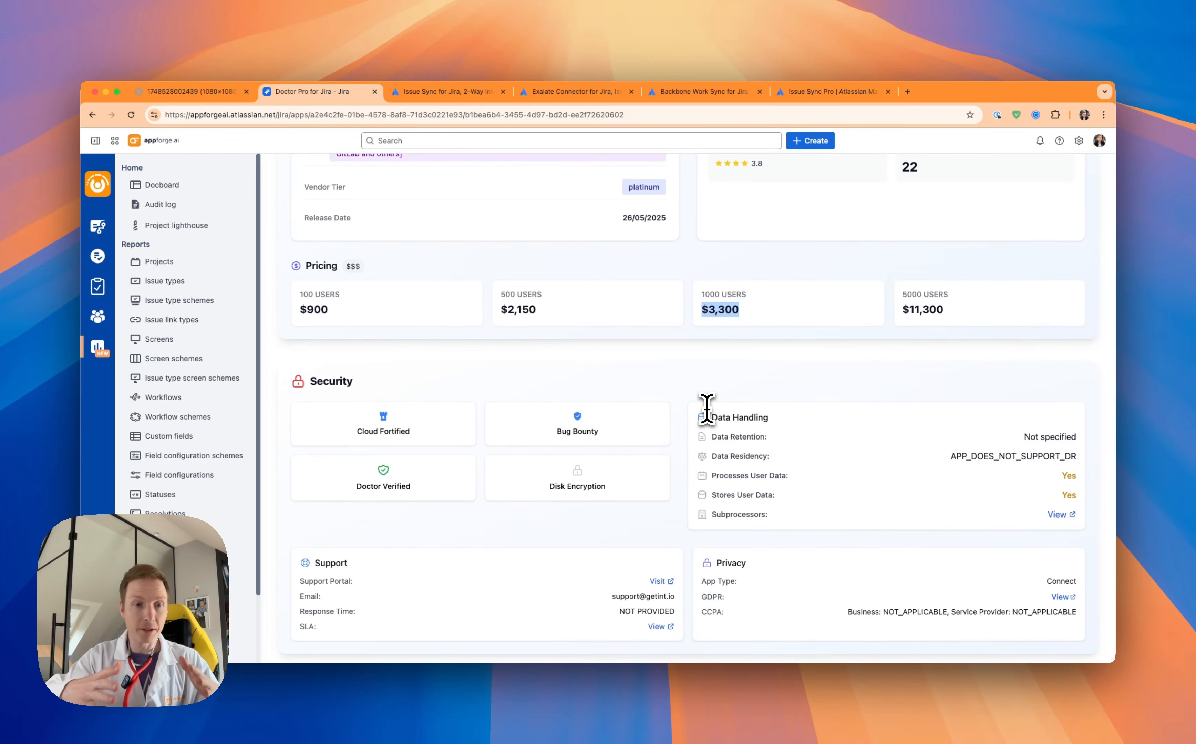
scroll(707, 409, down, 1)
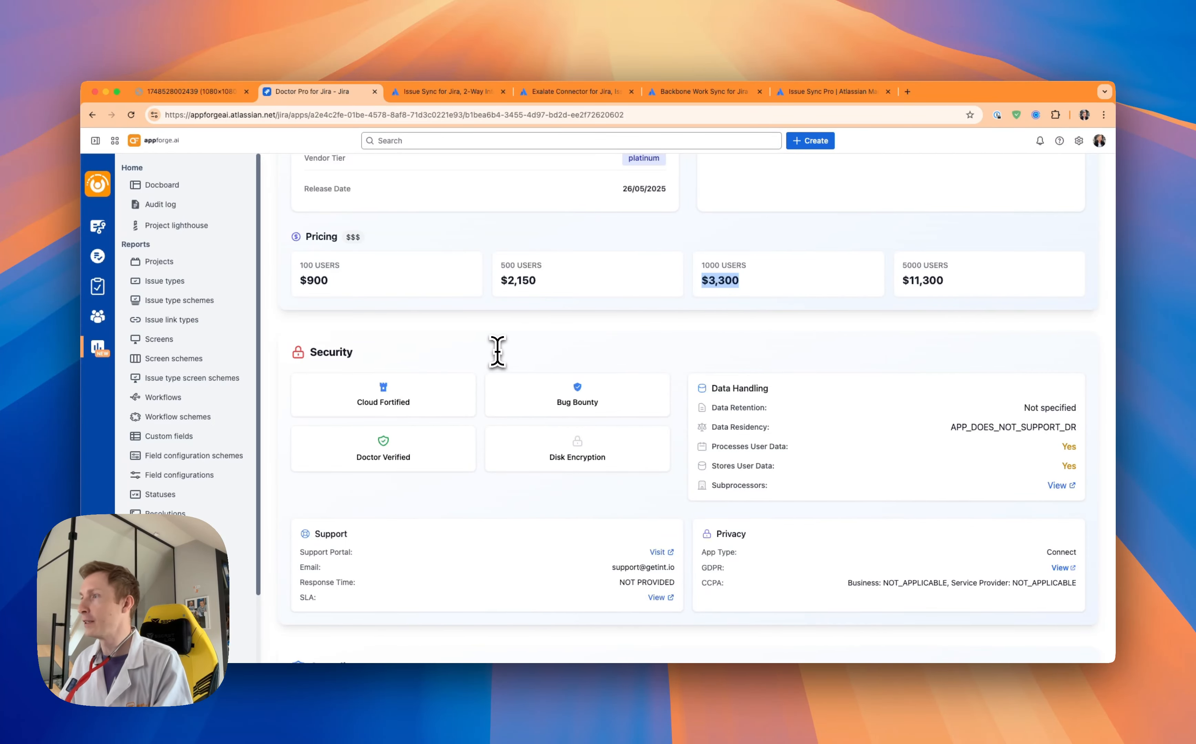
scroll(727, 374, down, 2)
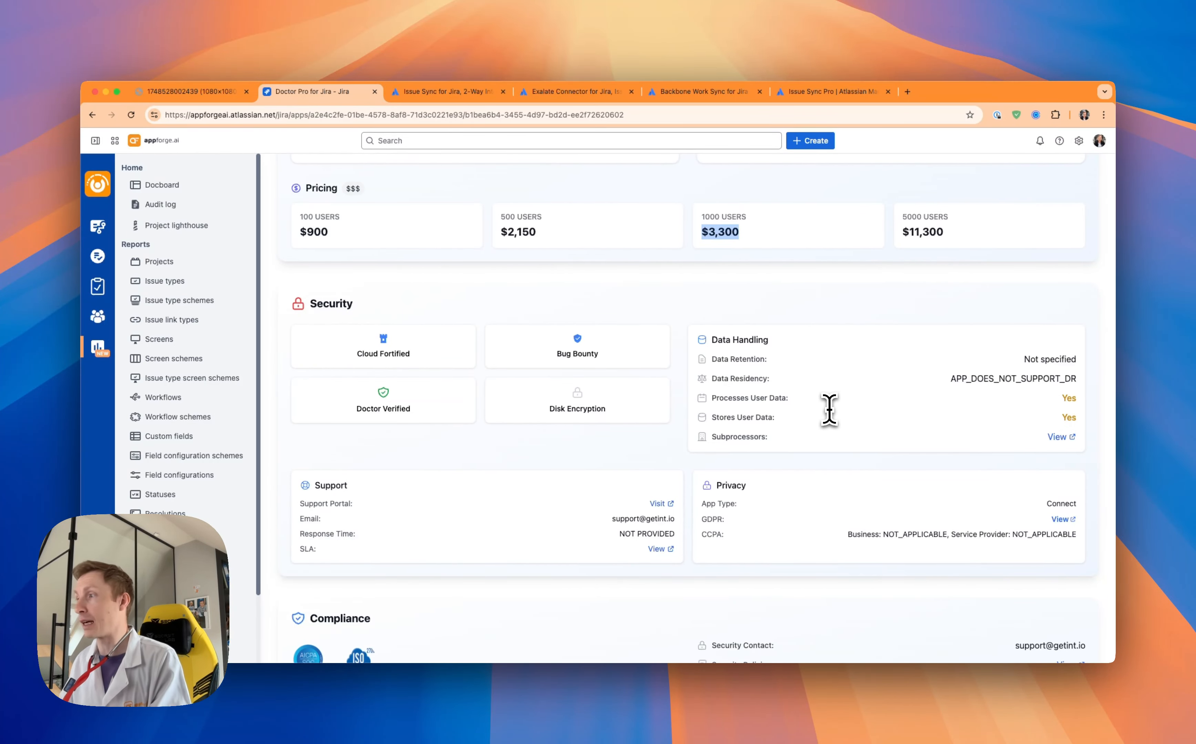
Read the full Data Access and Data Storage details under Compliance, and open the spotlighted recommended app
scroll(829, 410, down, 3)
scroll(829, 410, down, 8)
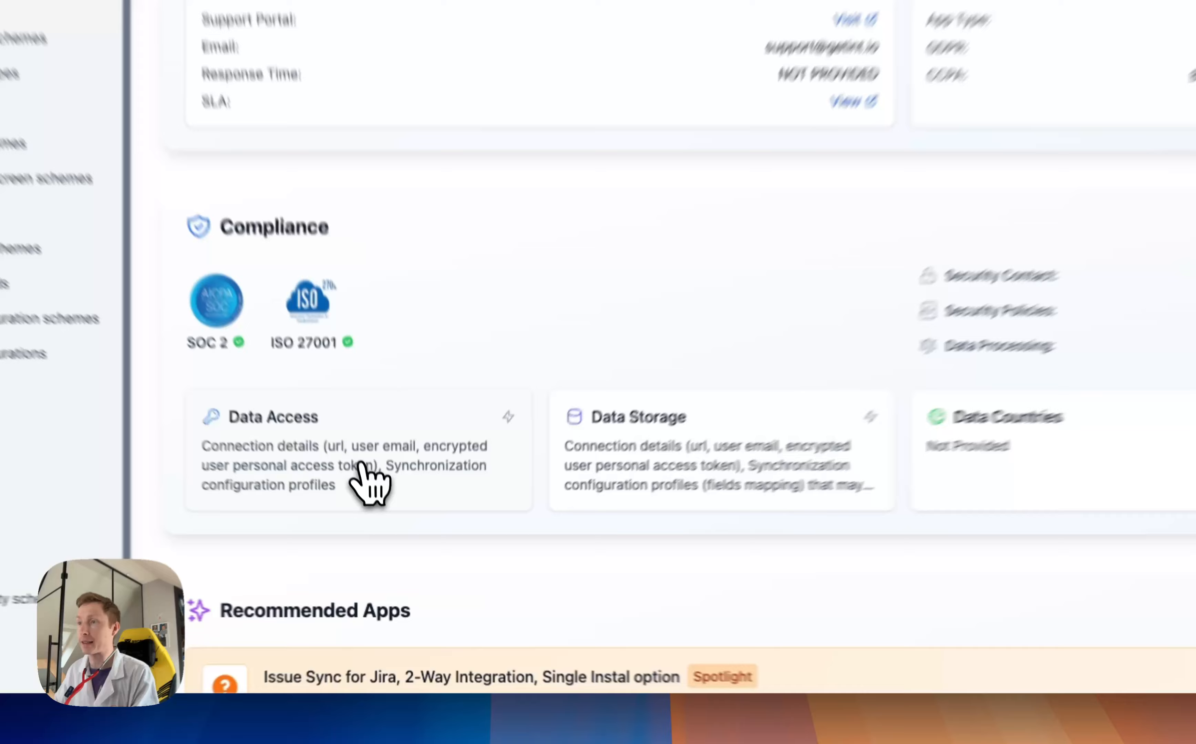
click(417, 541)
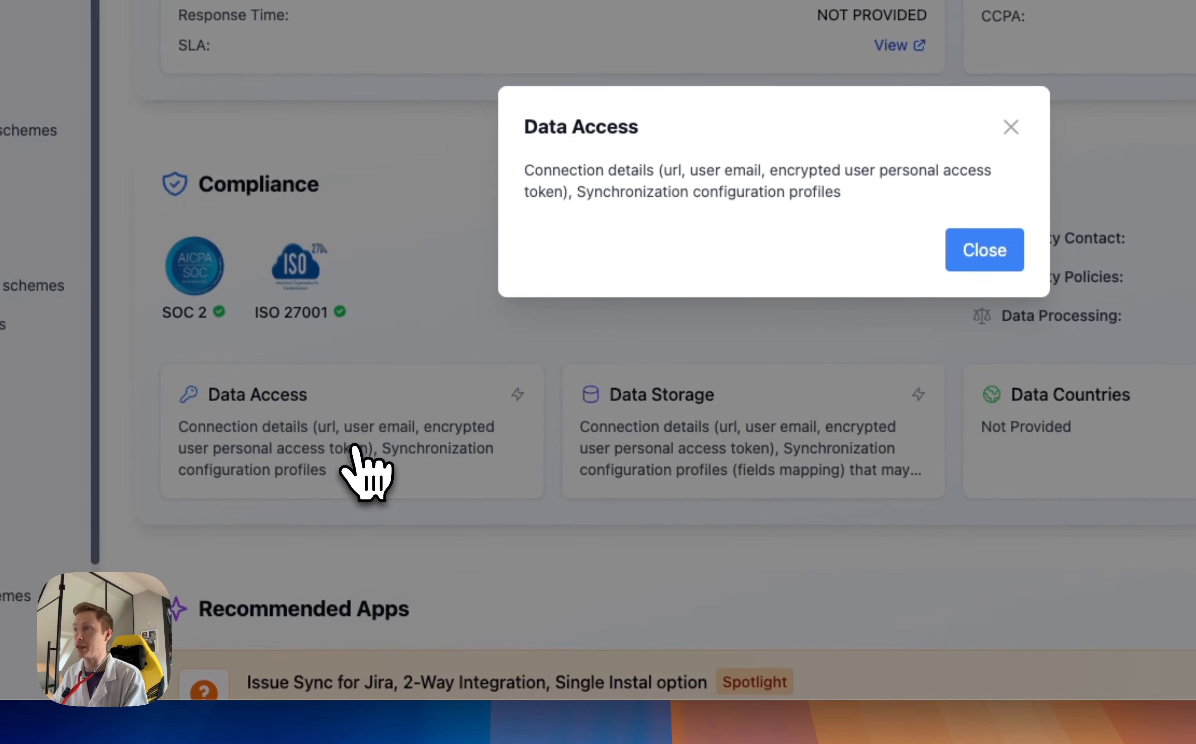
click(978, 257)
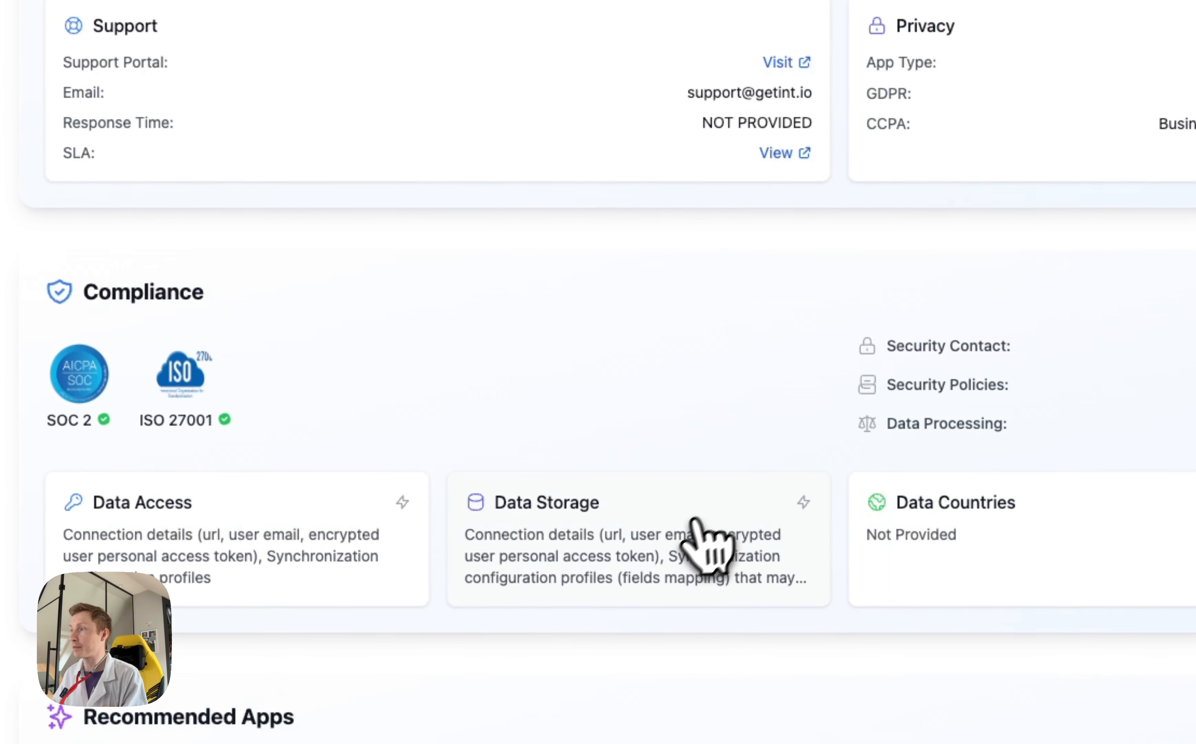
click(768, 435)
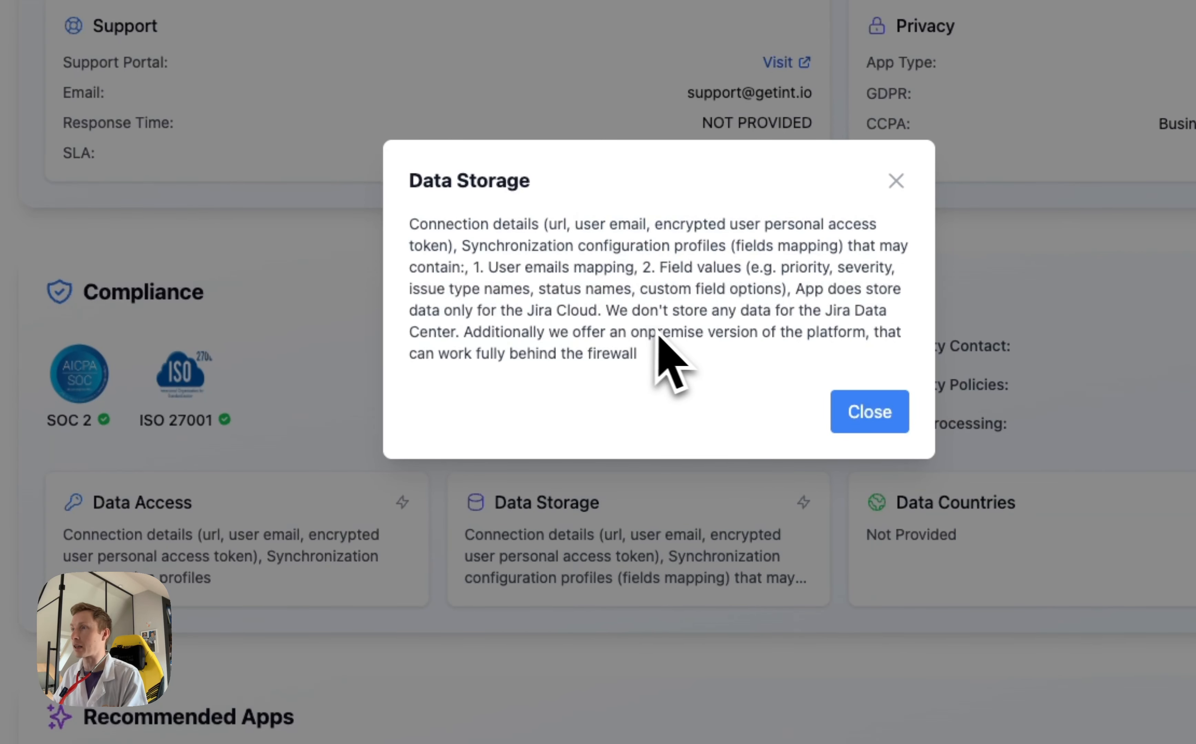
click(860, 415)
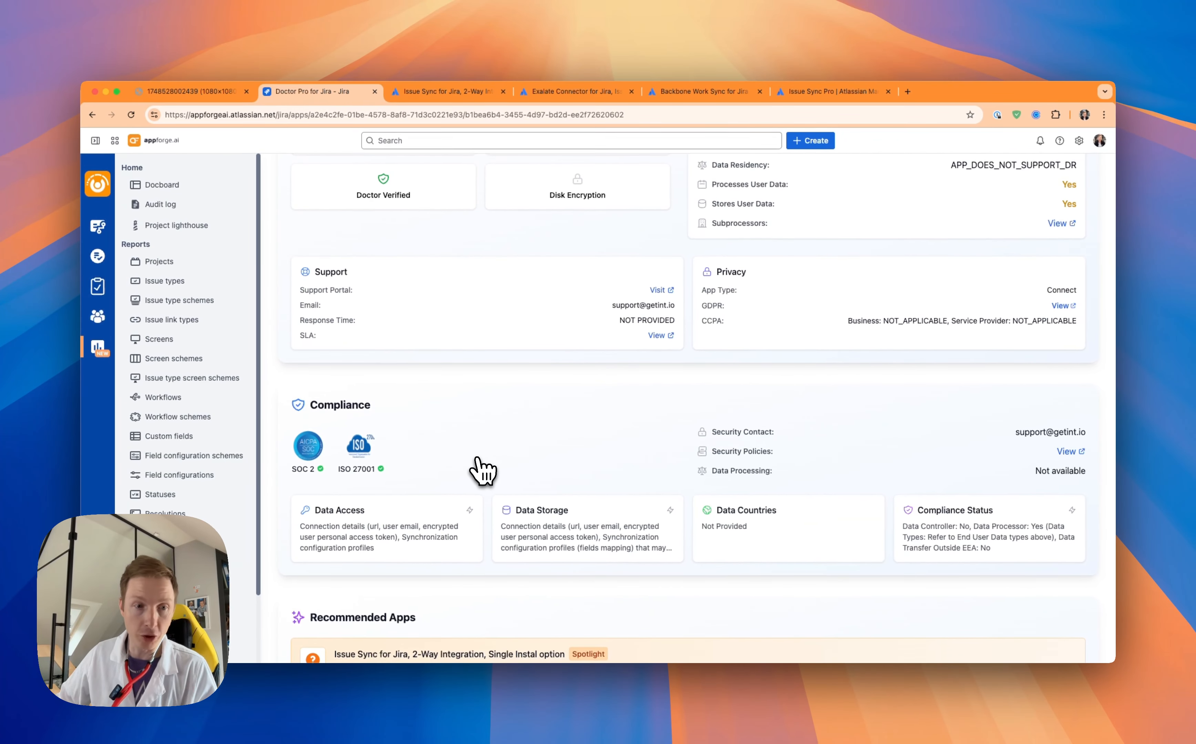
scroll(482, 470, down, 5)
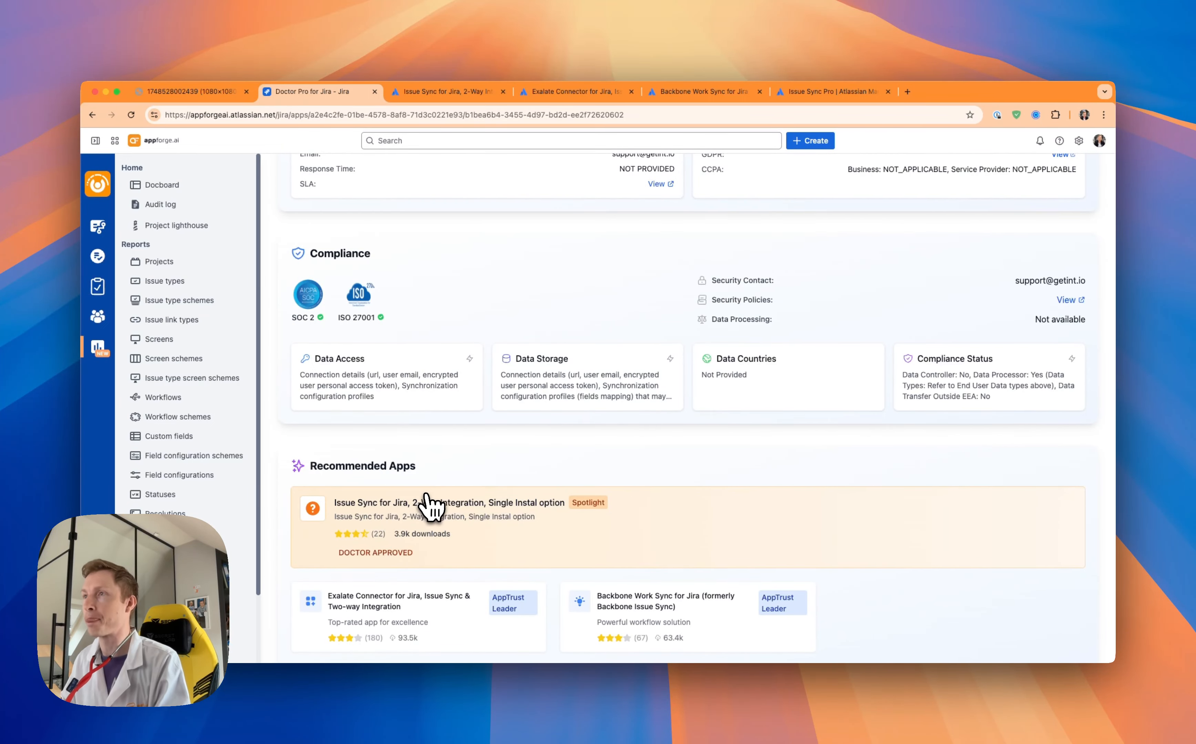
click(431, 506)
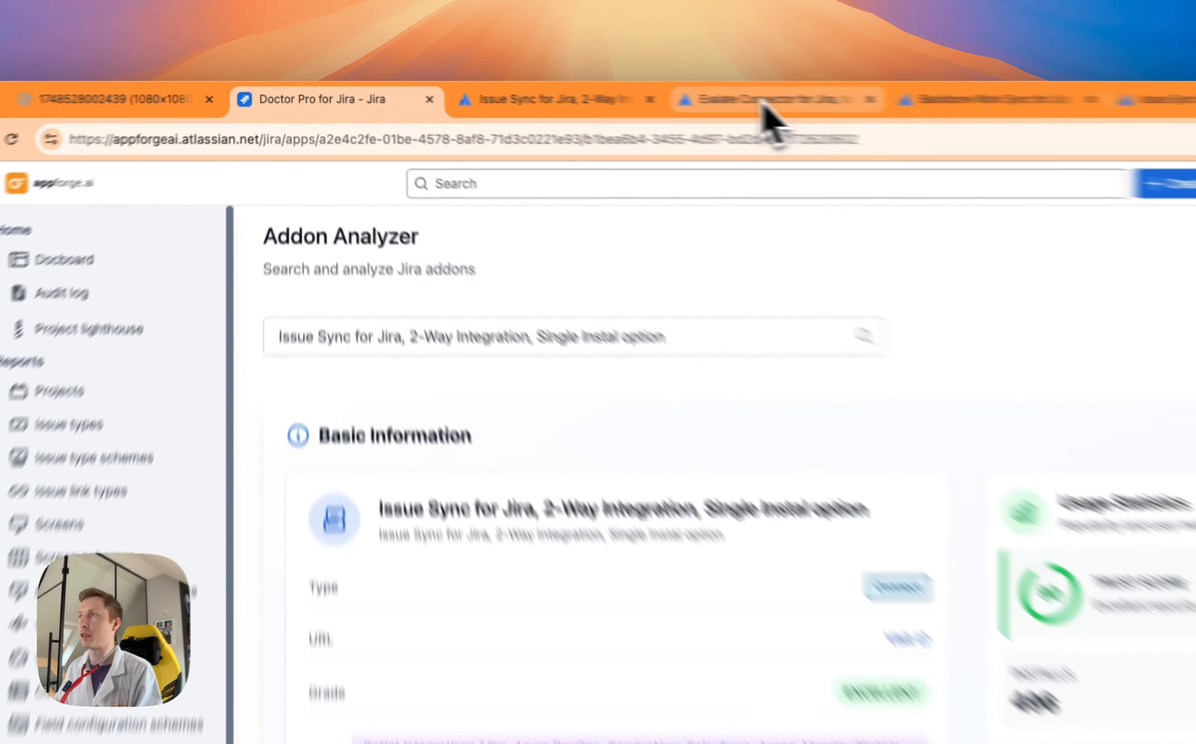
Copy the app title "Exalate Connector for Jira, Issue Sync & Two-way Integration" from its Atlassian Marketplace page
click(764, 103)
drag(361, 375, 843, 374)
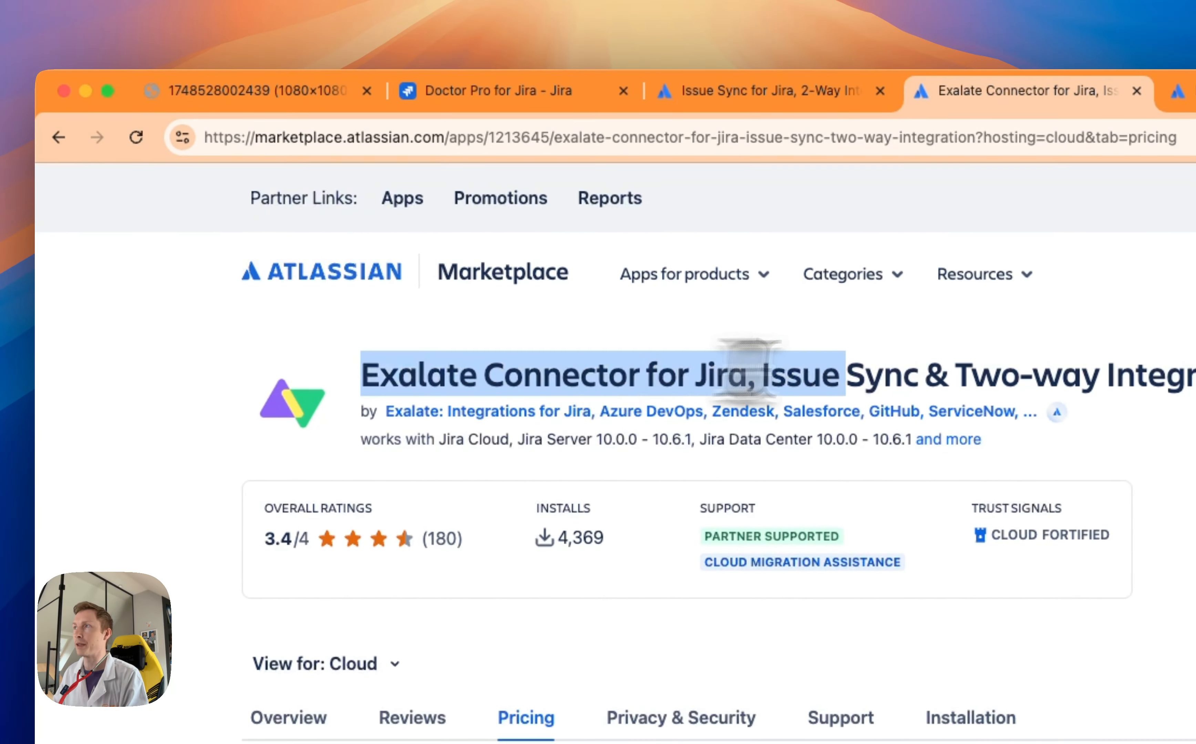
drag(748, 367, 849, 374)
key(super+c)
Return to Doctor Pro's Addon Analyzer and load the report for "Exalate Connector for Jira, Issue Sync & Two-way Integration"
click(496, 91)
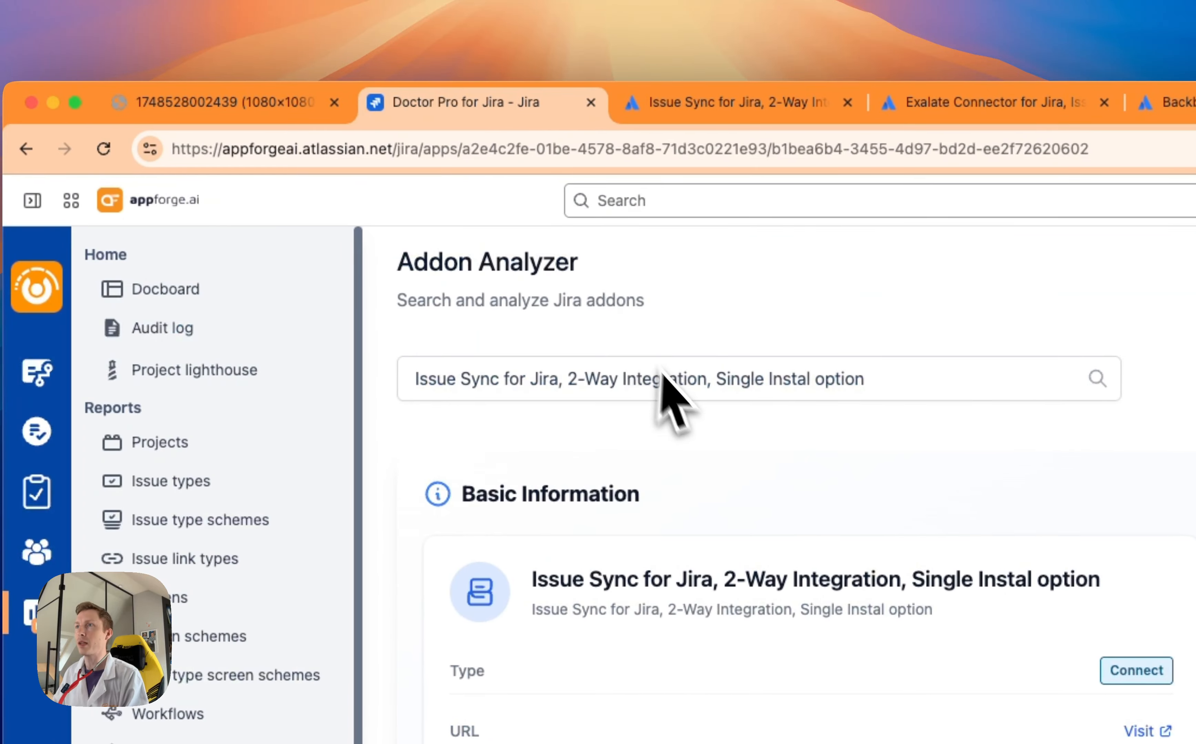
triple_click(674, 381)
key(super+v)
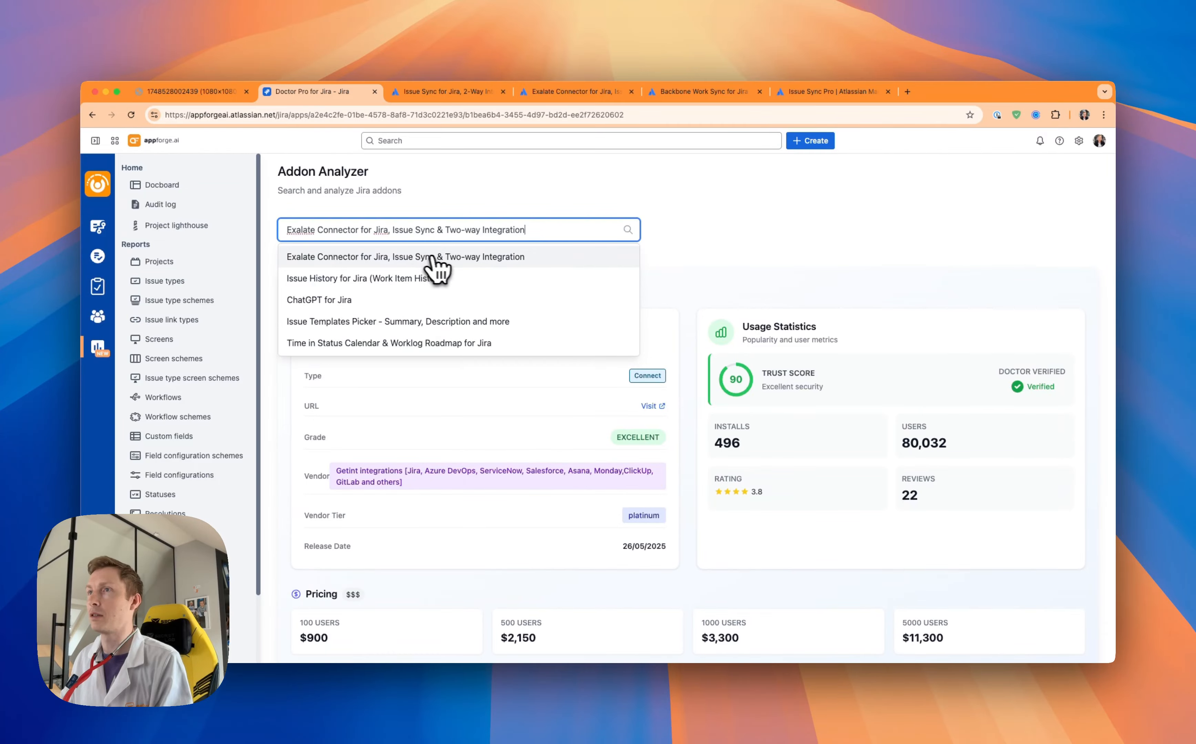
click(428, 256)
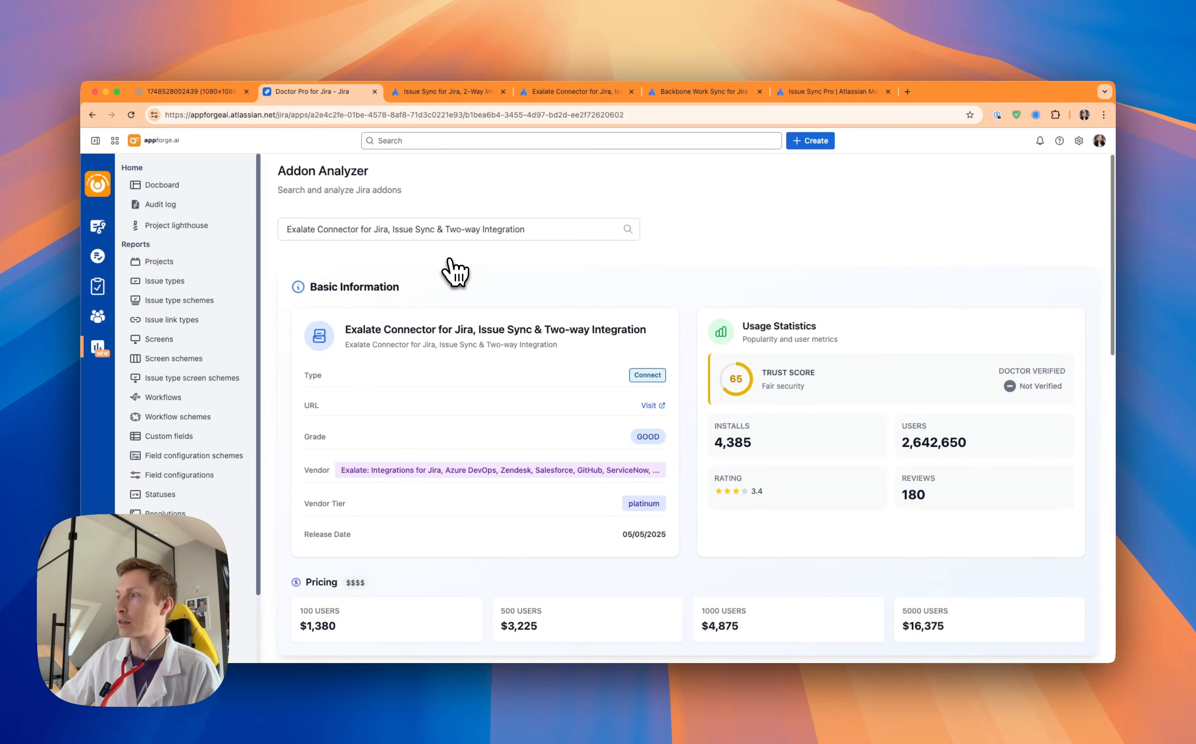
Examine the Exalate Connector report's grade, trust score, pricing, security, support, compliance and recommended apps
scroll(455, 273, down, 1)
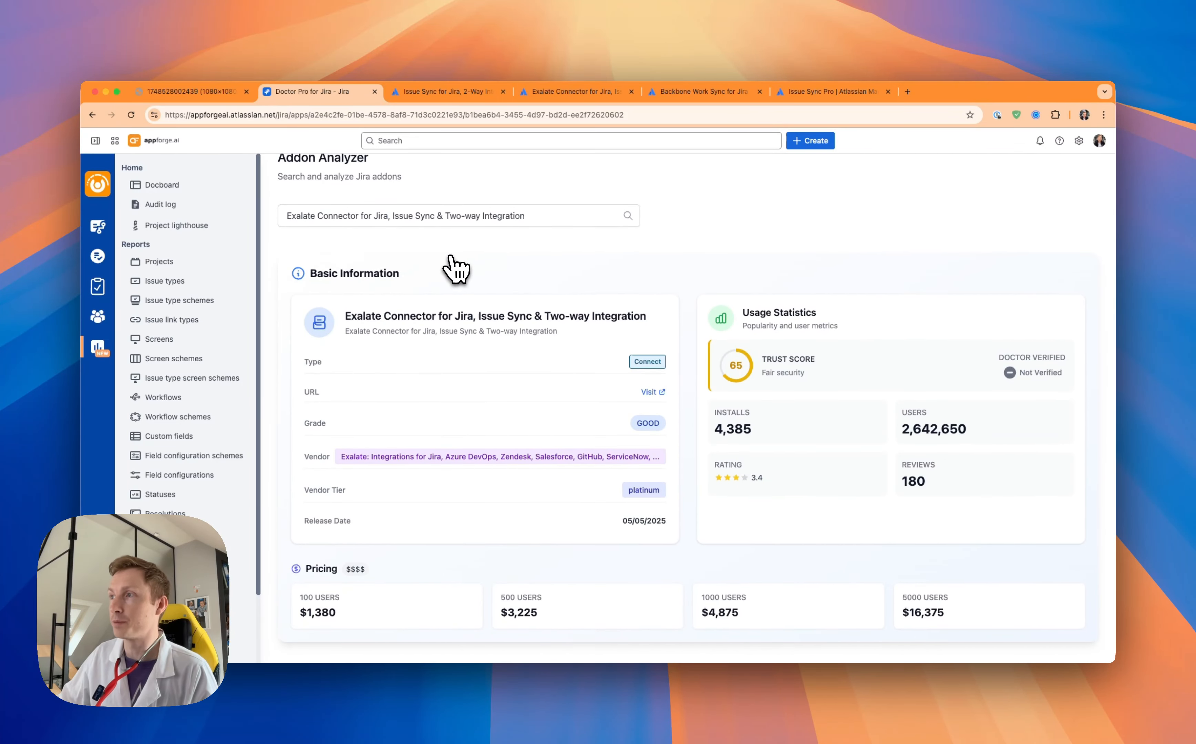
scroll(456, 269, down, 1)
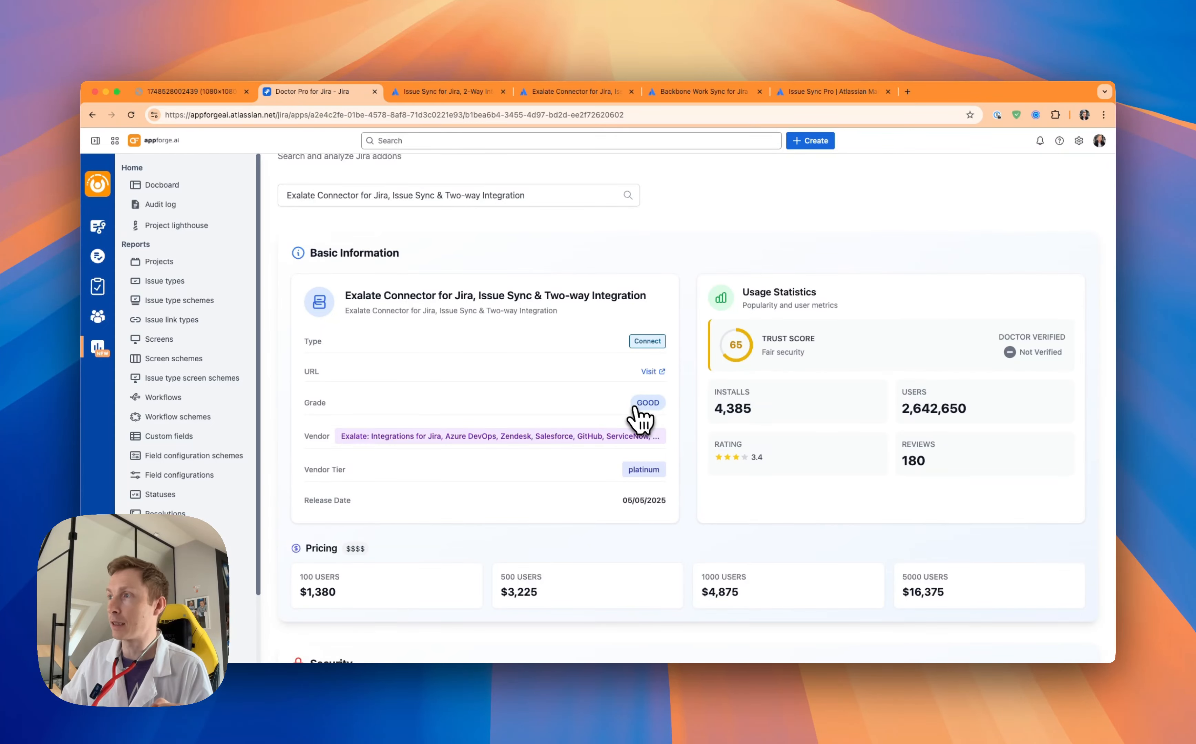
scroll(655, 409, down, 5)
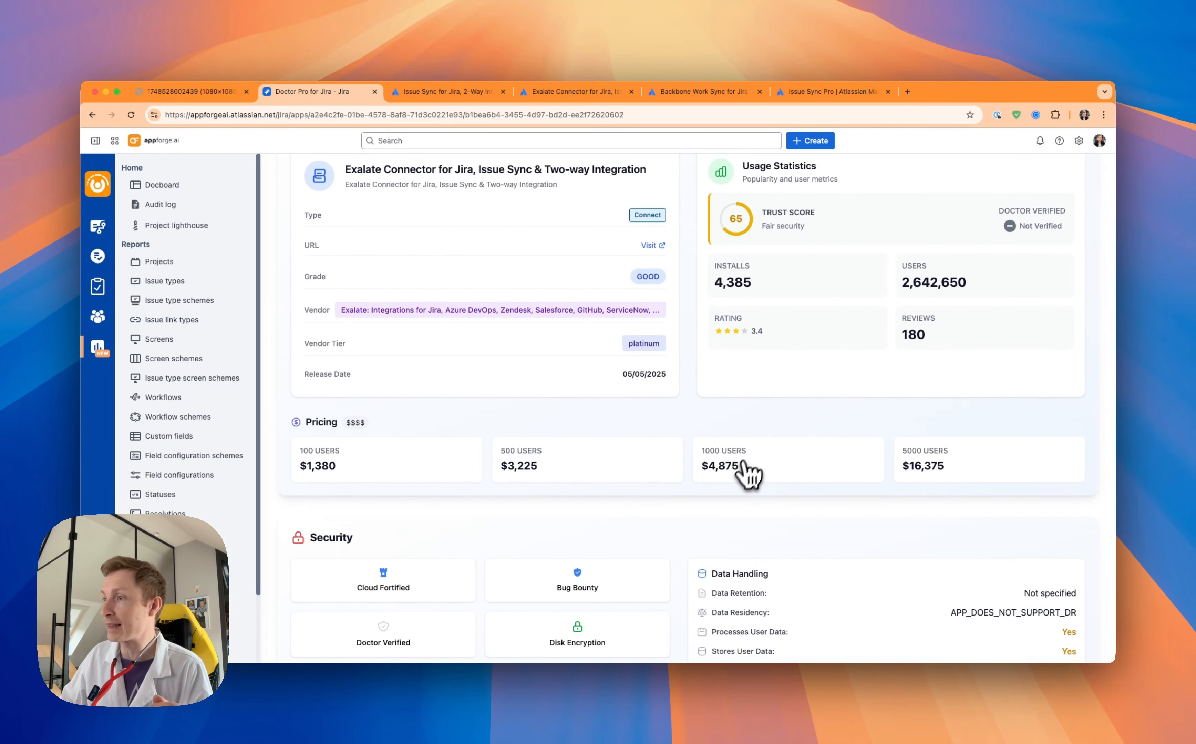
scroll(743, 458, down, 7)
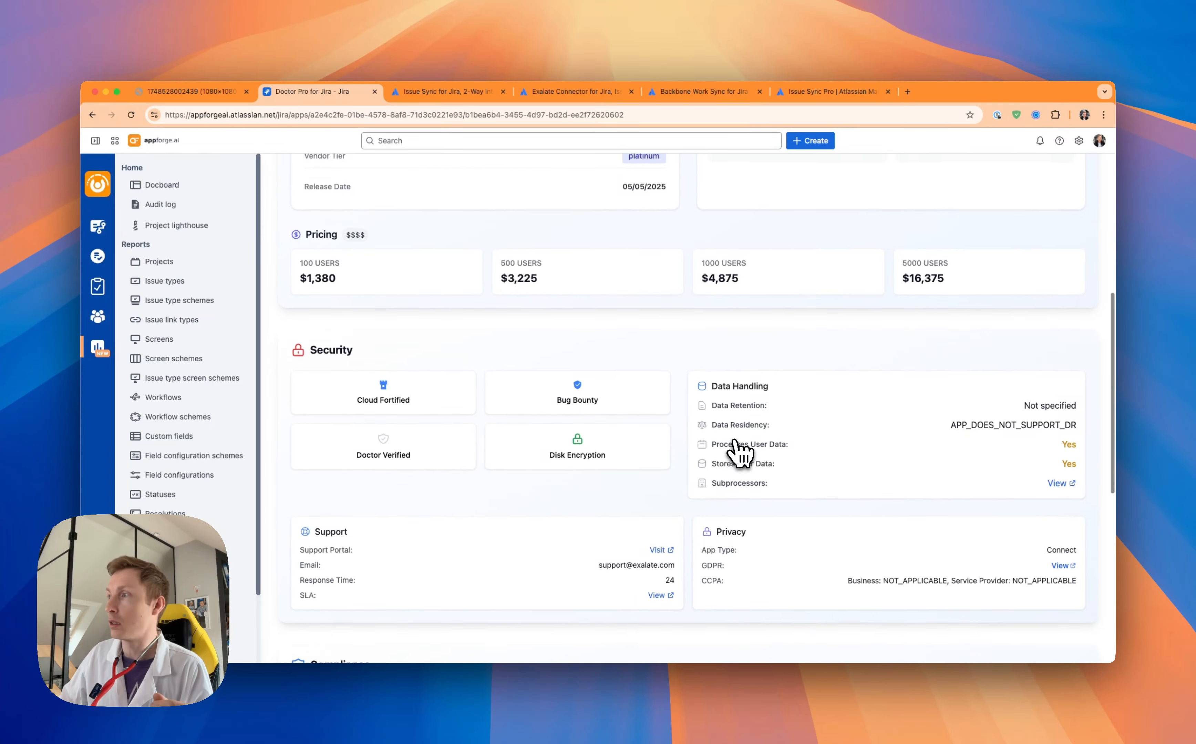
scroll(738, 450, down, 1)
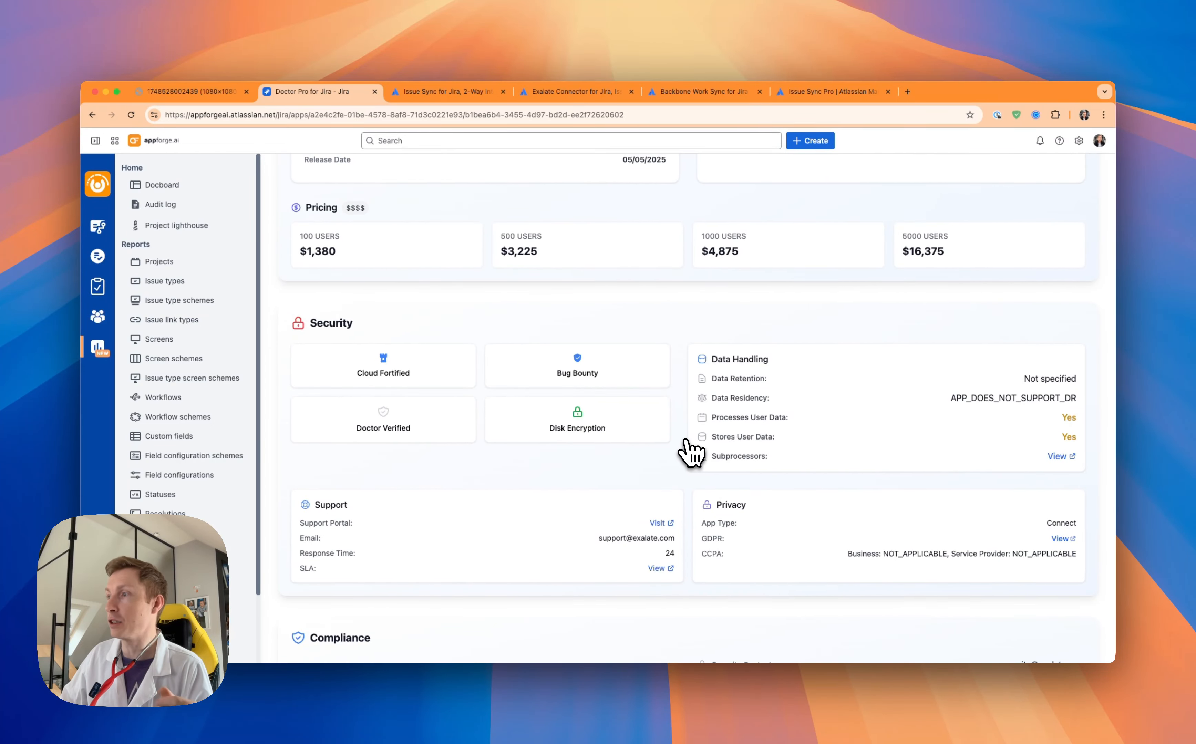
scroll(690, 453, down, 1)
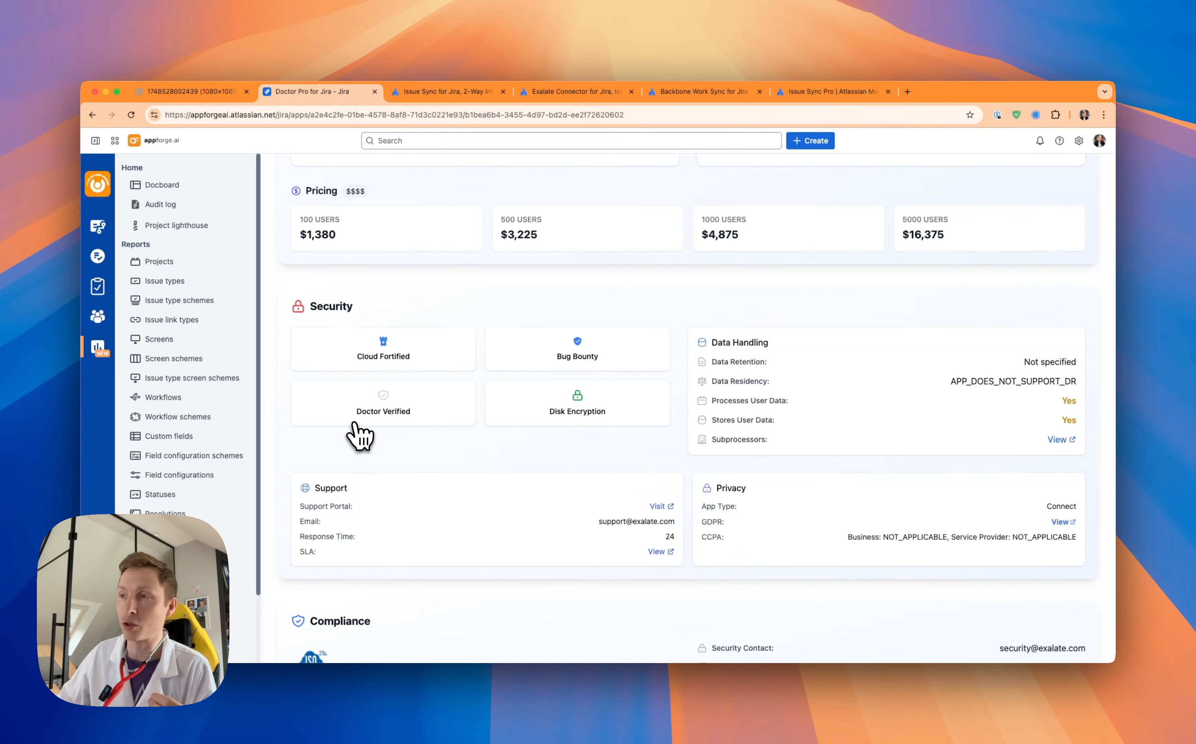
scroll(360, 436, down, 5)
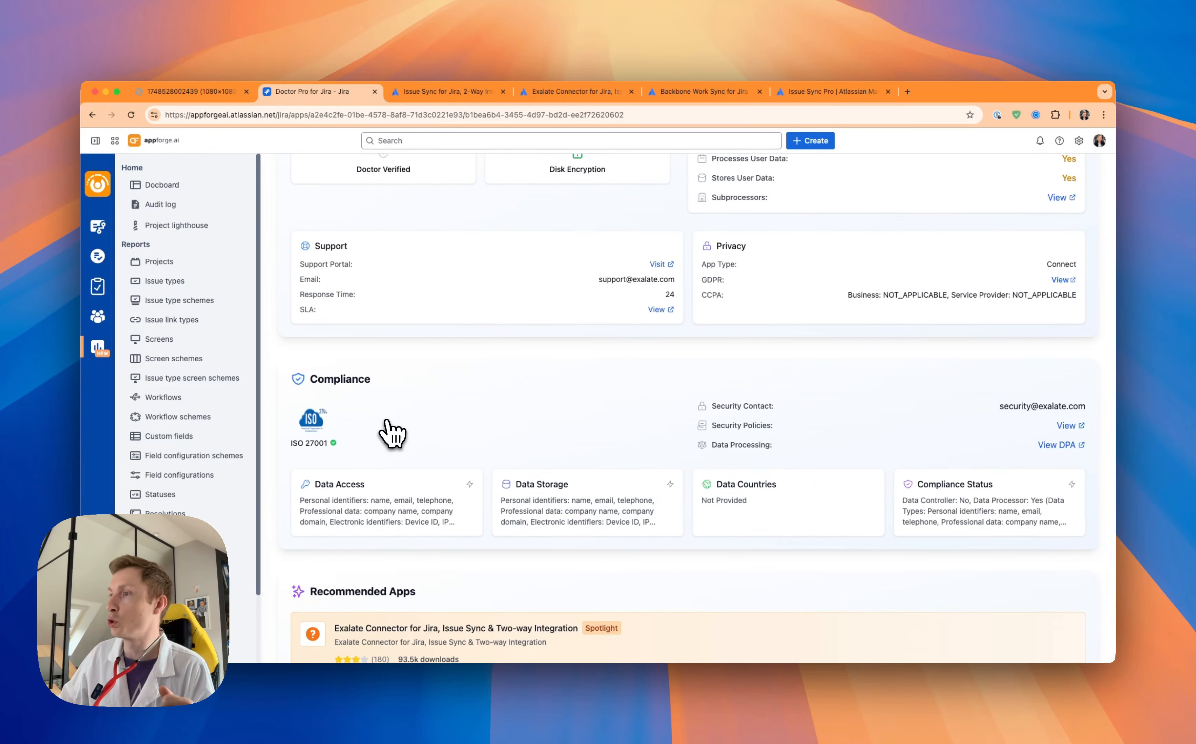
scroll(389, 428, down, 3)
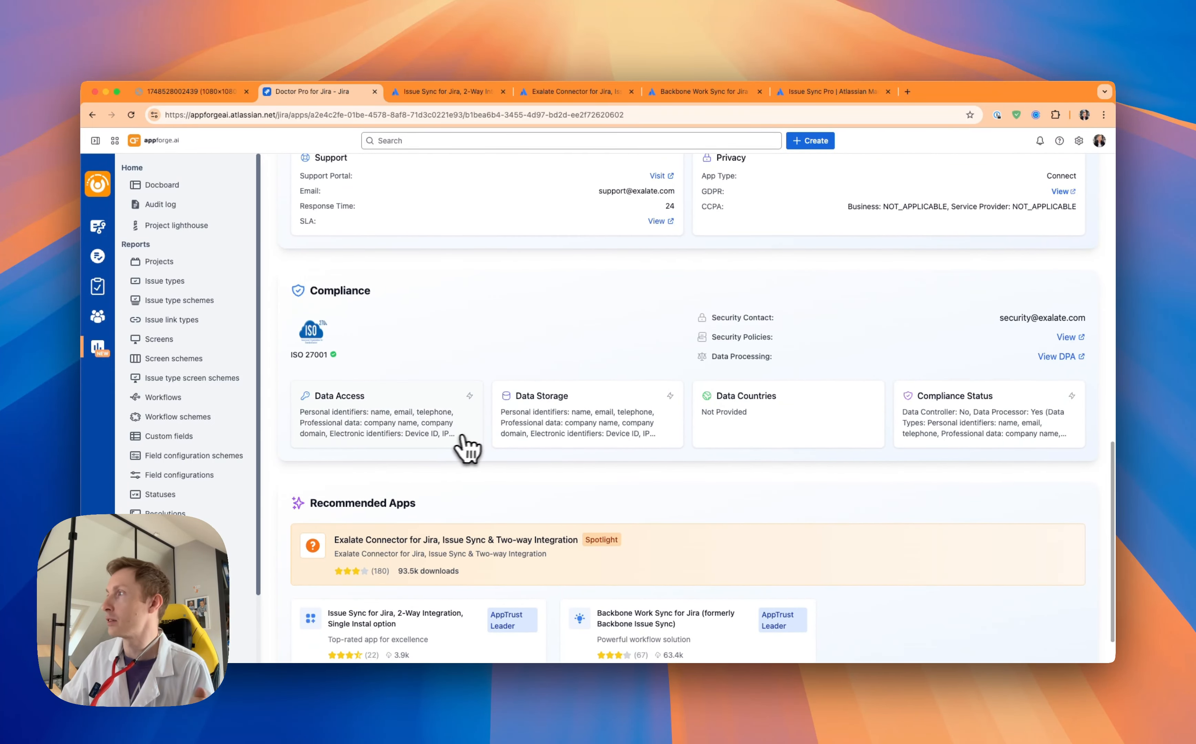
scroll(423, 440, up, 10)
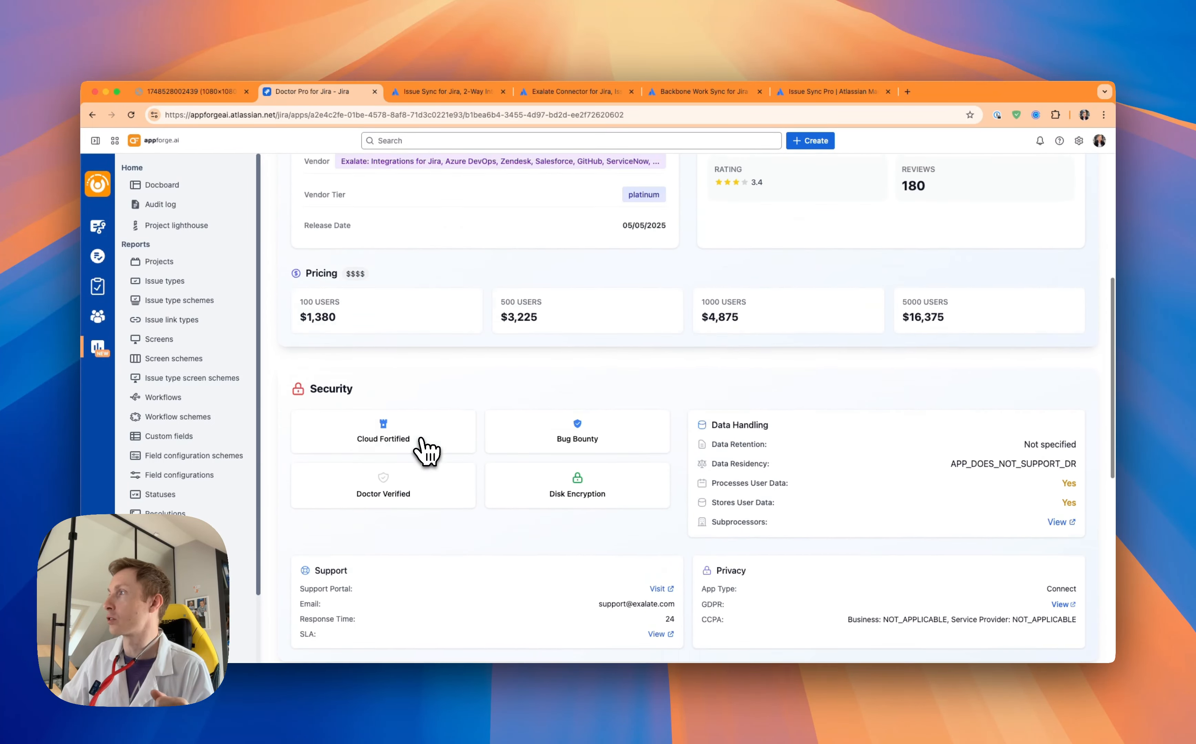
scroll(425, 451, up, 8)
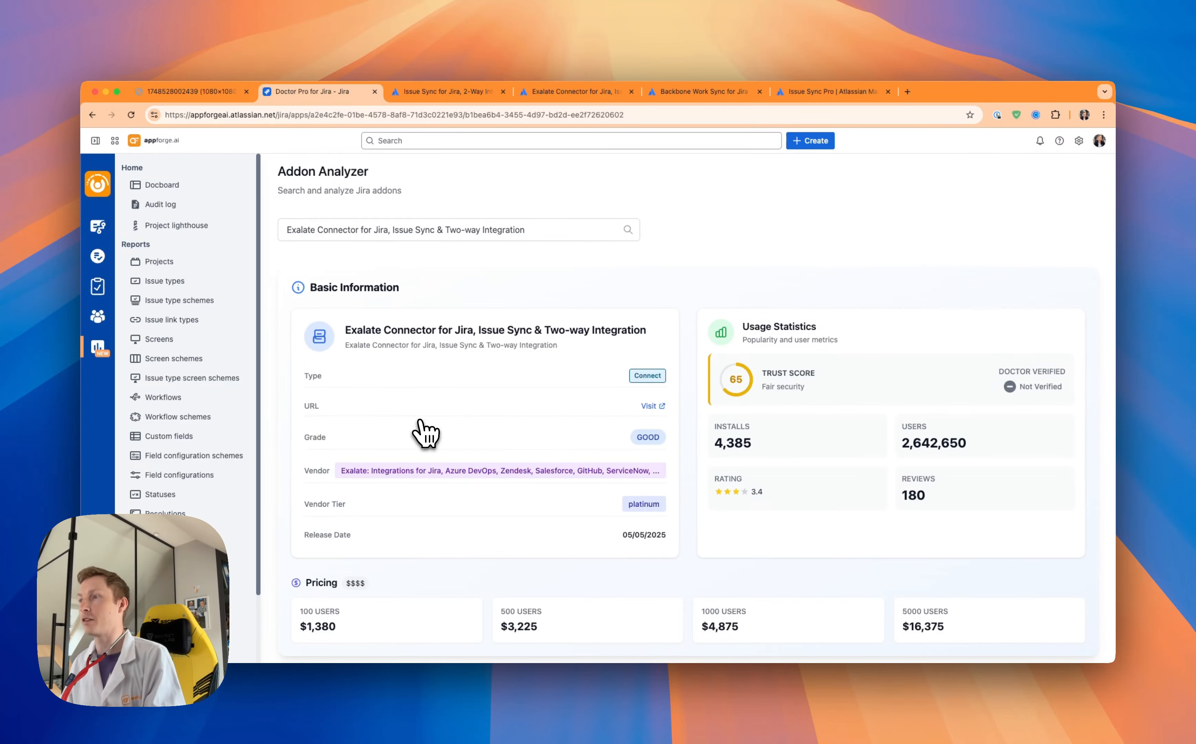
scroll(422, 424, down, 3)
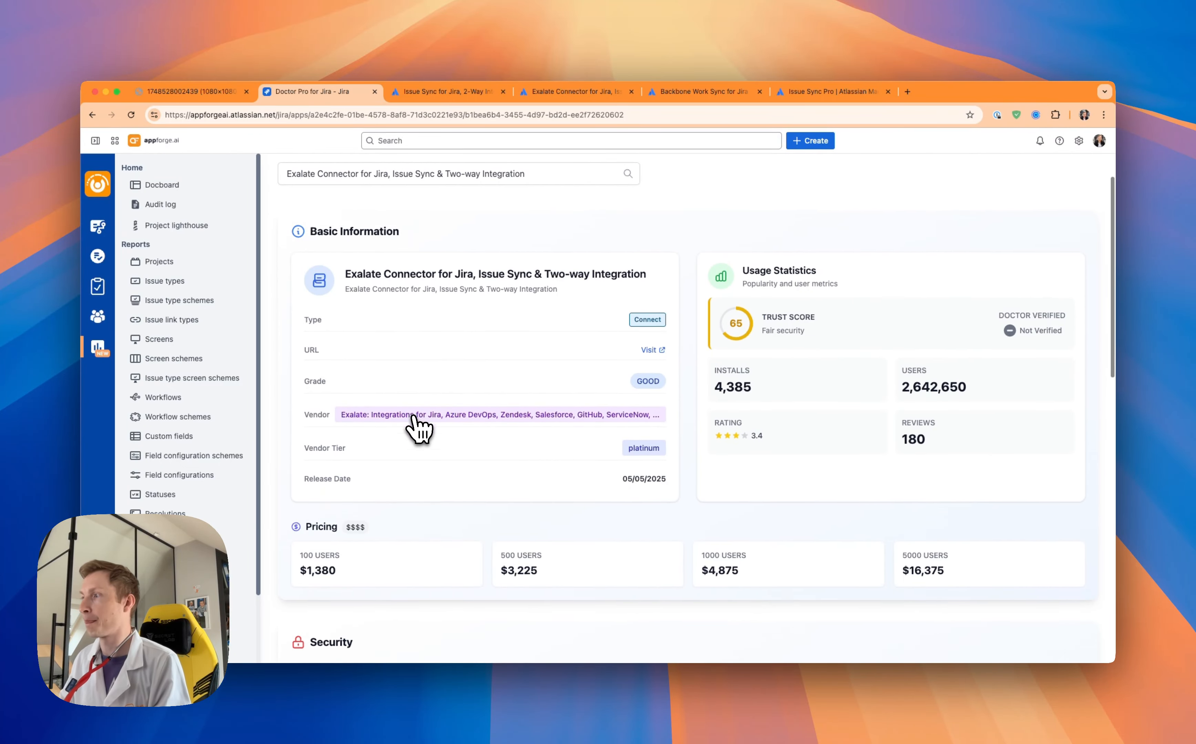
scroll(419, 430, up, 3)
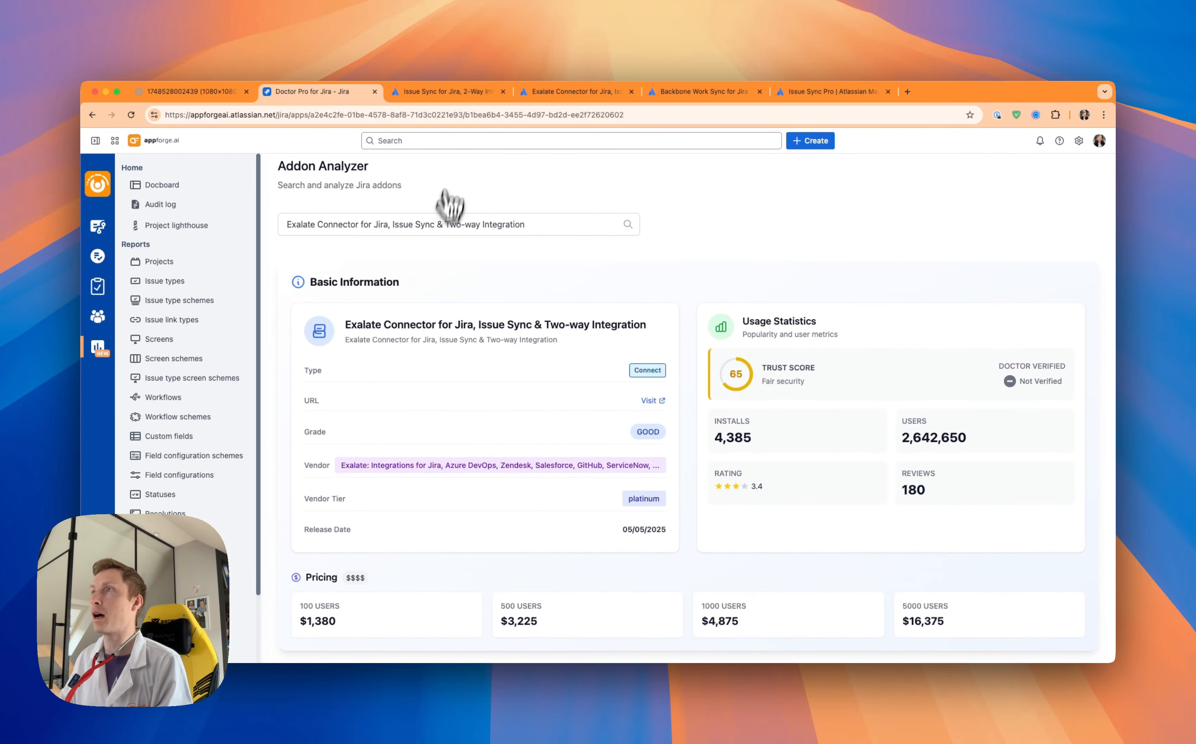
Copy the title "Backbone Work Sync for Jira (formerly Backbone Issue Sync)" from its Marketplace page and load that app's report in Doctor Pro's Addon Analyzer
click(649, 95)
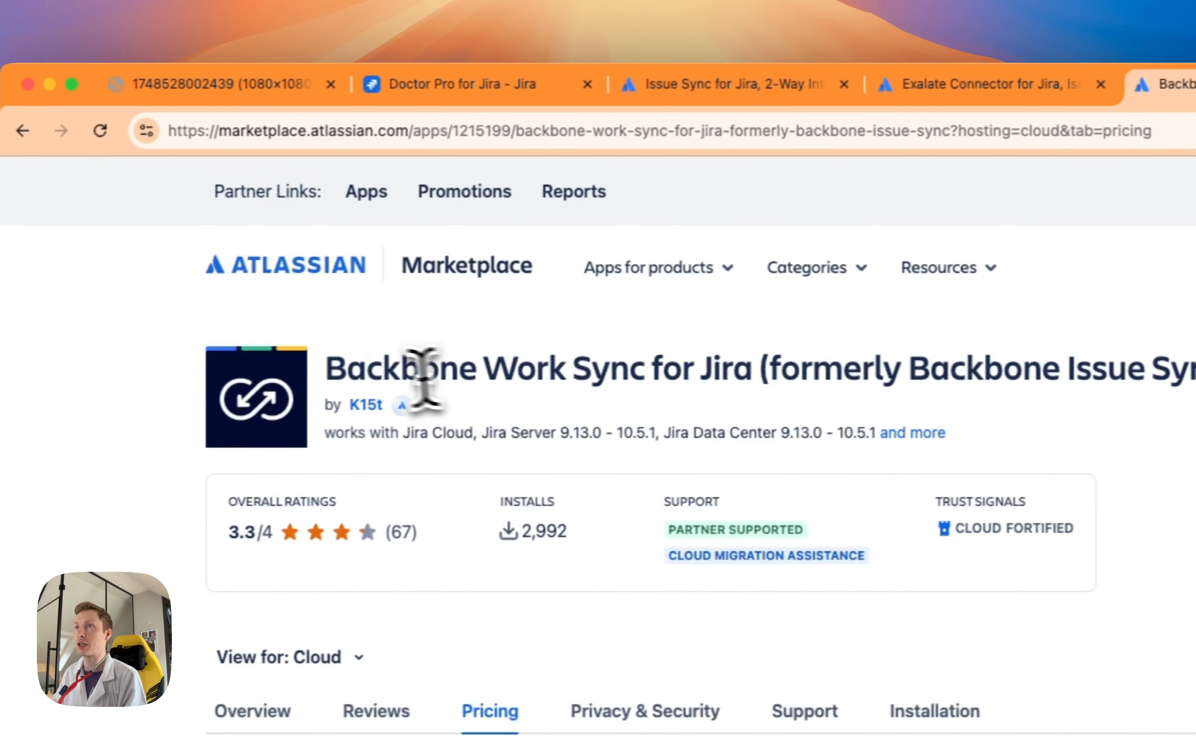
drag(342, 369, 1195, 376)
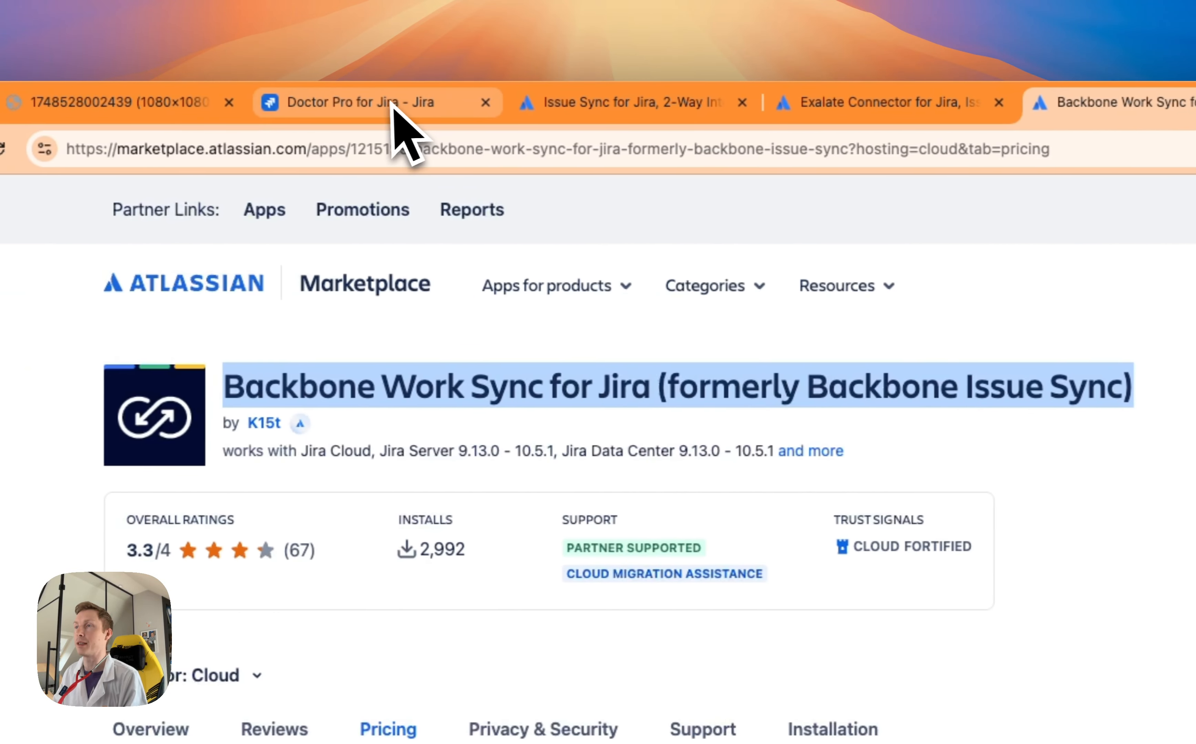
click(110, 102)
triple_click(542, 366)
text(Backbone Work Sync for Jira (formerly Backbone Issue Sync))
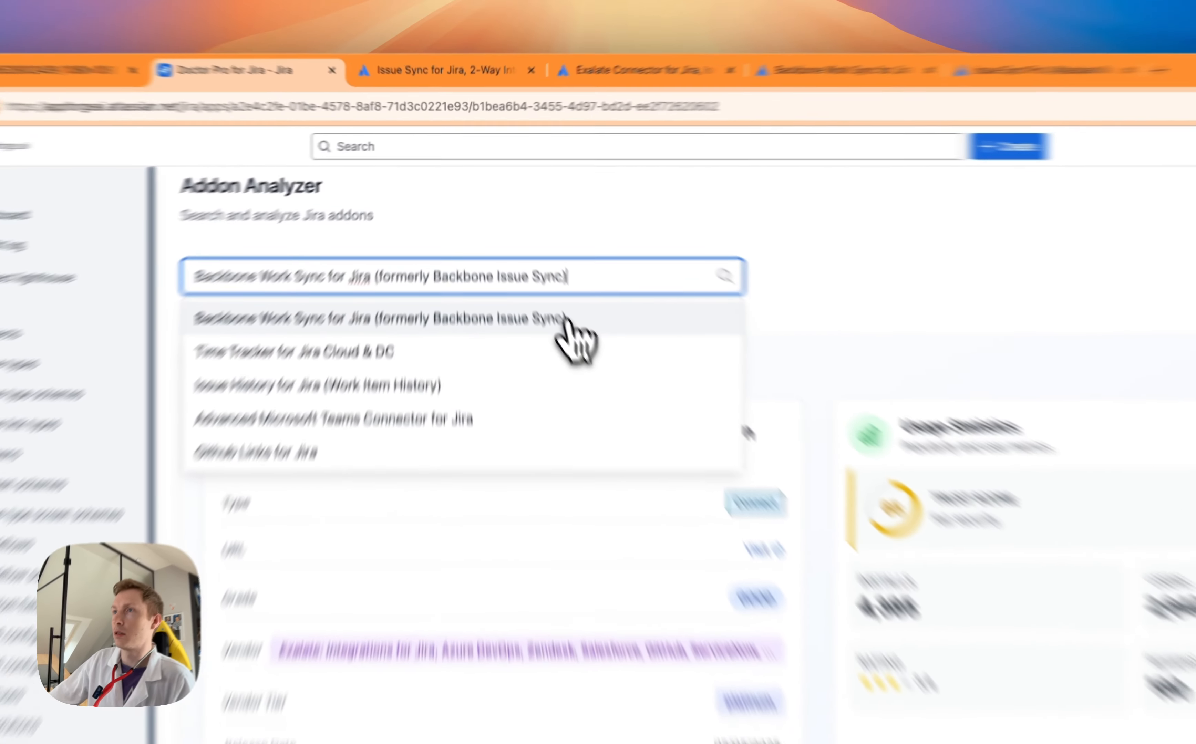
click(532, 252)
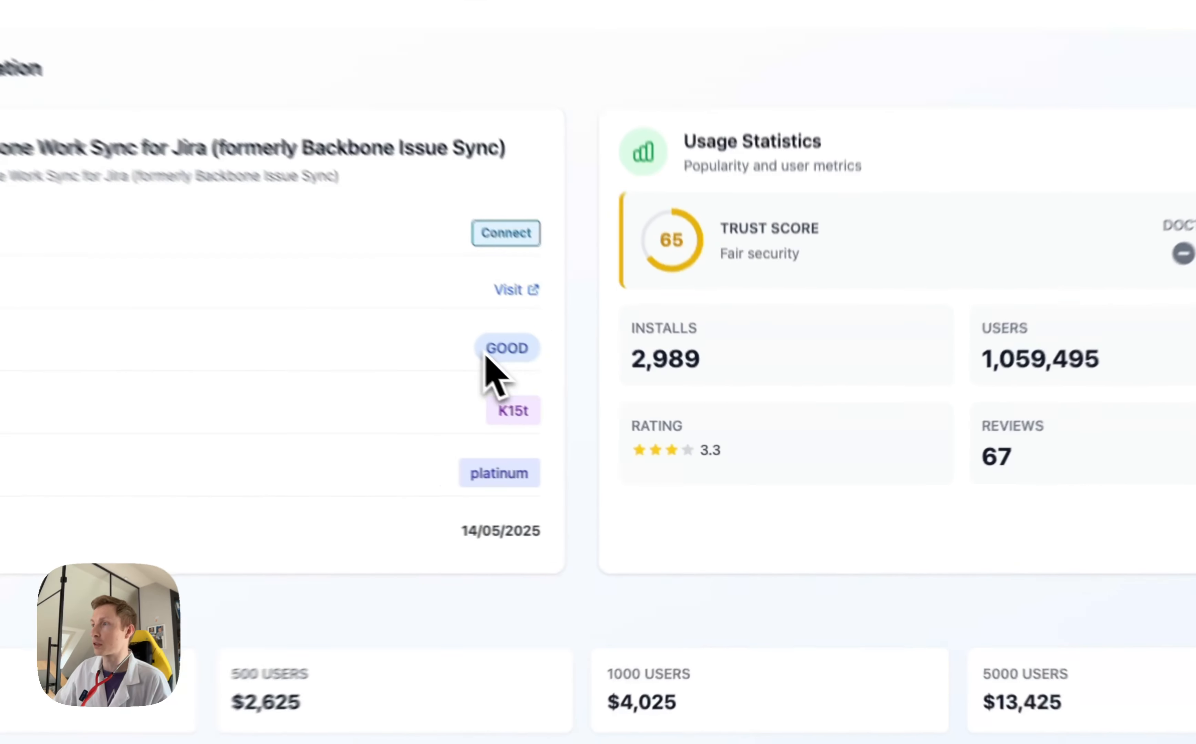
Examine the Backbone Work Sync report's grade, type, rating, pricing, security, data handling, support, privacy and compliance sections
double_click(661, 438)
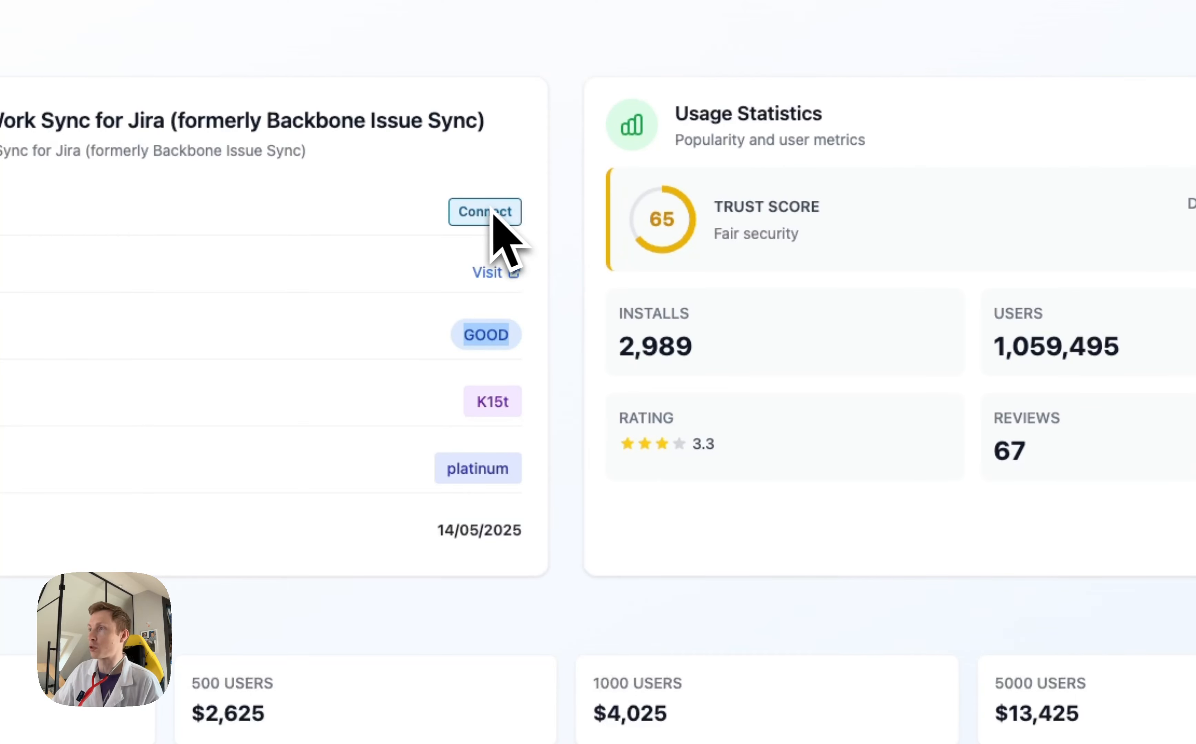
drag(729, 470, 623, 419)
scroll(624, 418, down, 6)
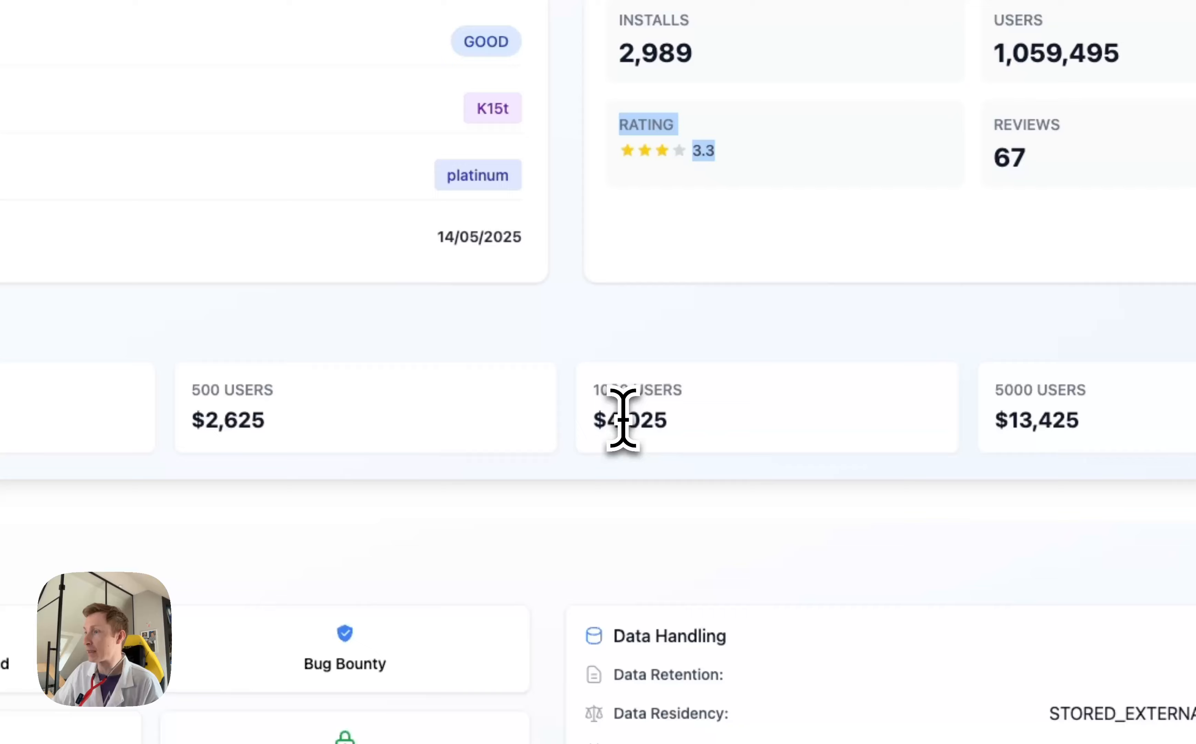
scroll(648, 413, down, 3)
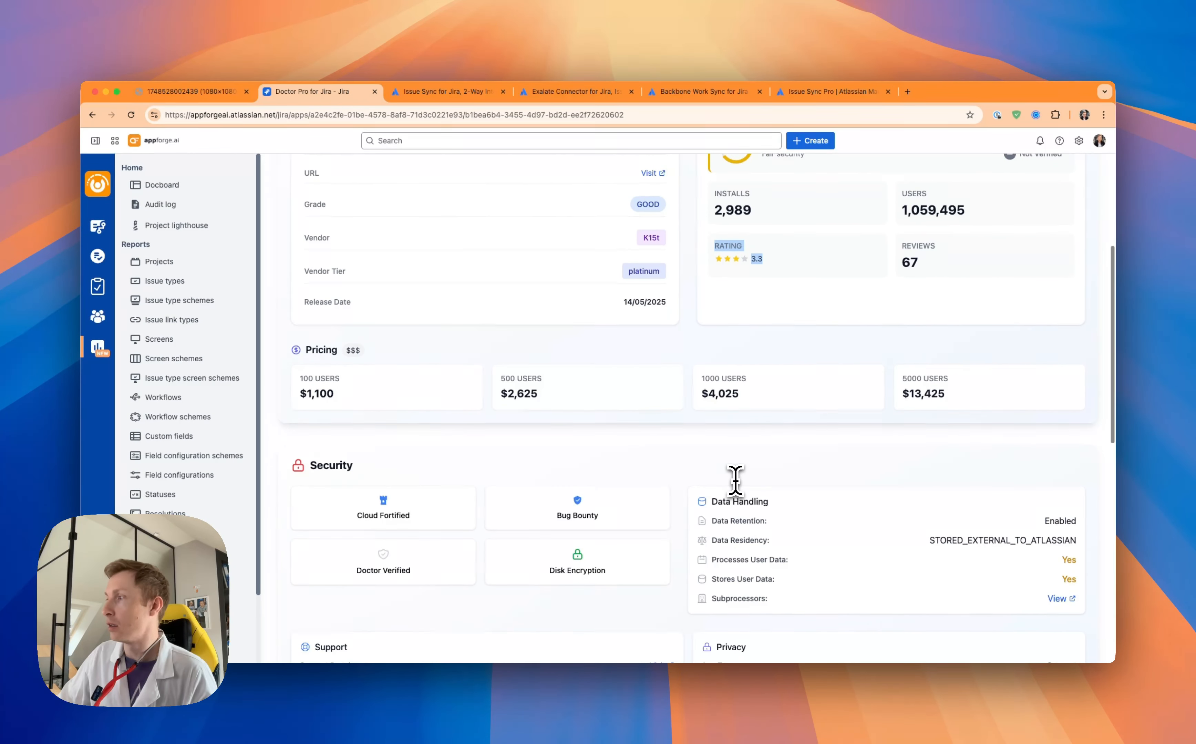
scroll(735, 480, down, 2)
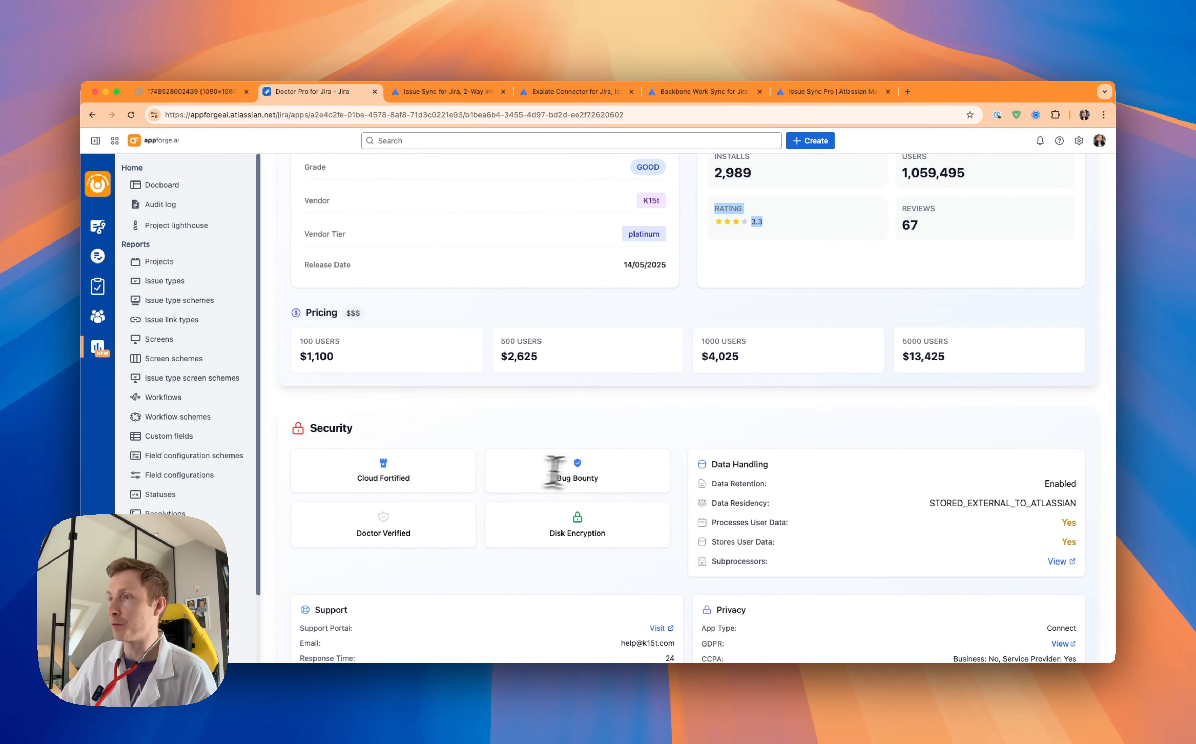
scroll(593, 422, down, 2)
scroll(603, 409, down, 2)
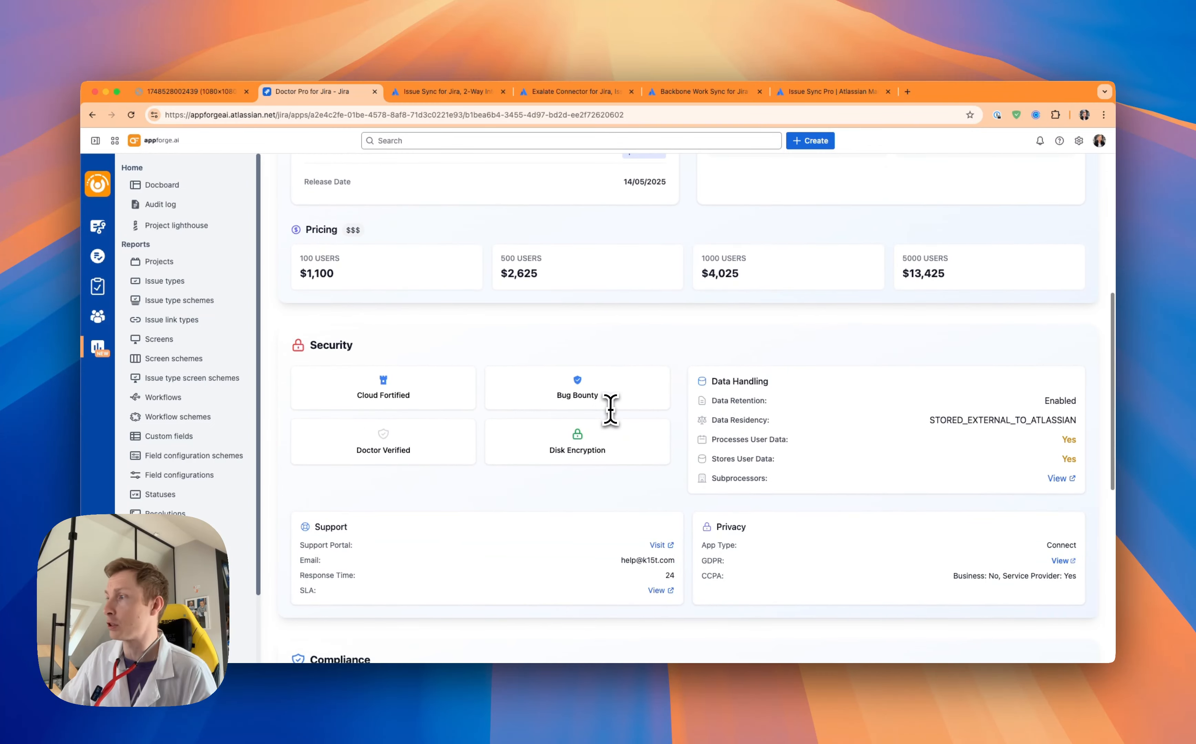
scroll(657, 465, down, 2)
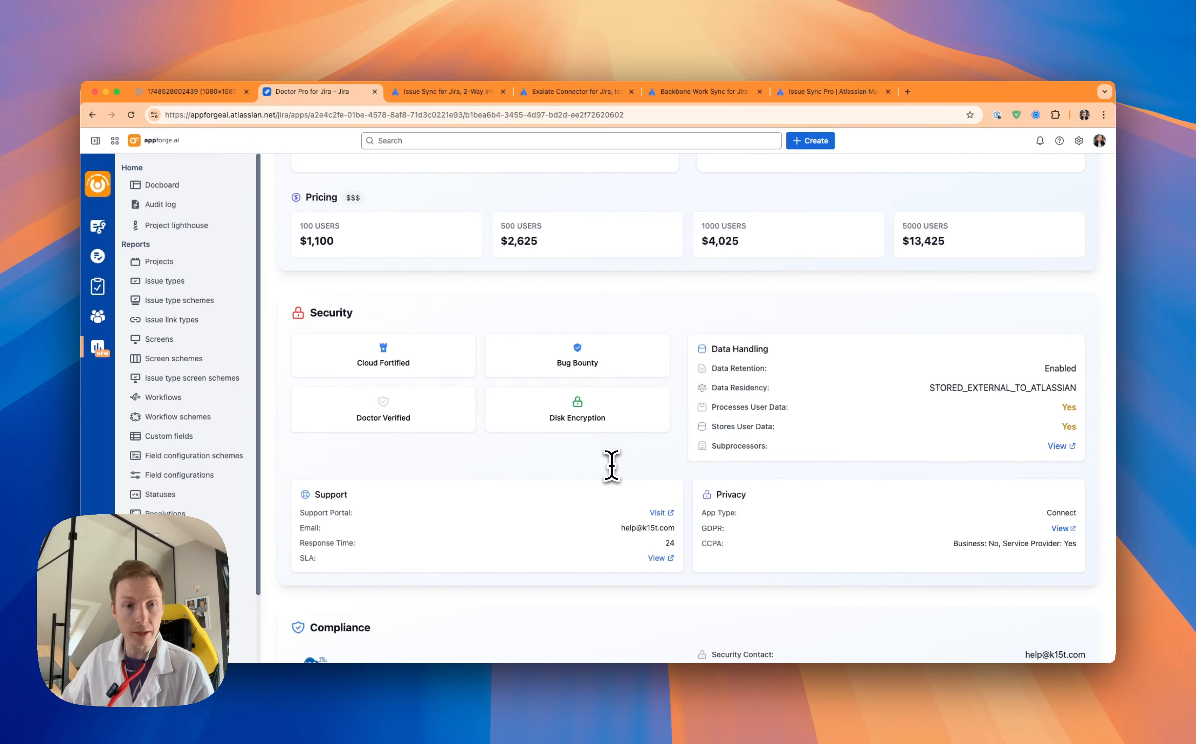
scroll(596, 467, down, 5)
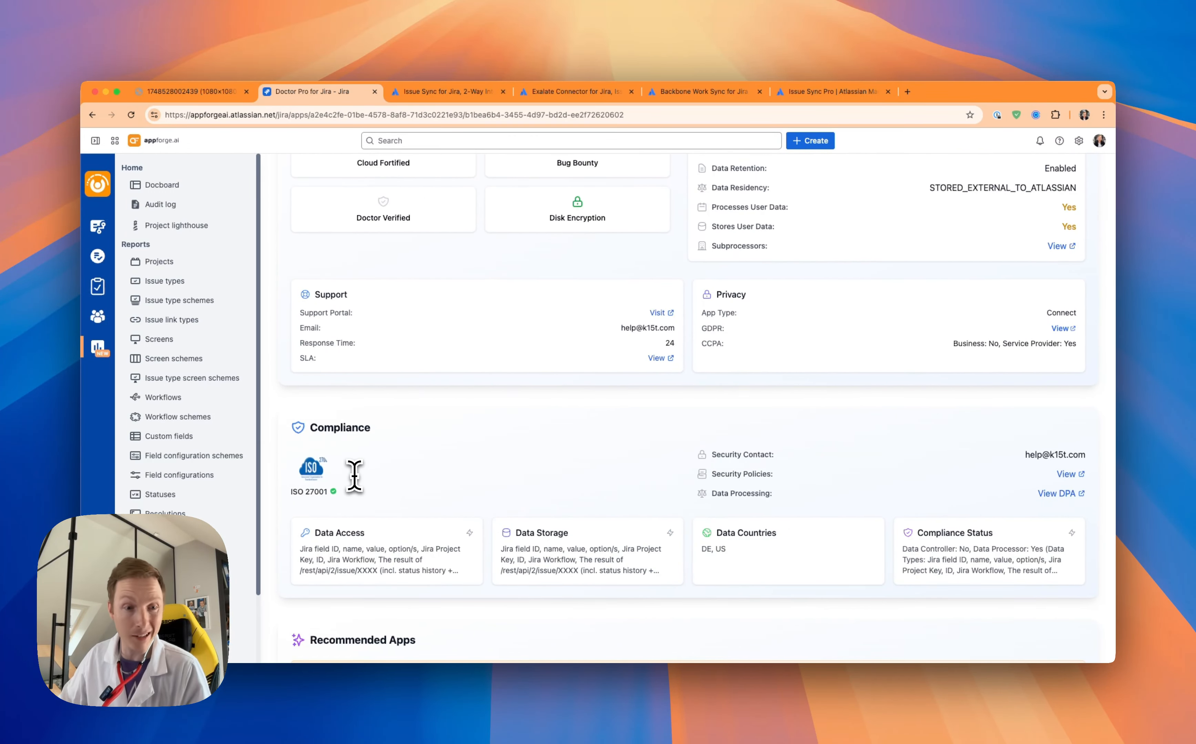
scroll(355, 475, down, 2)
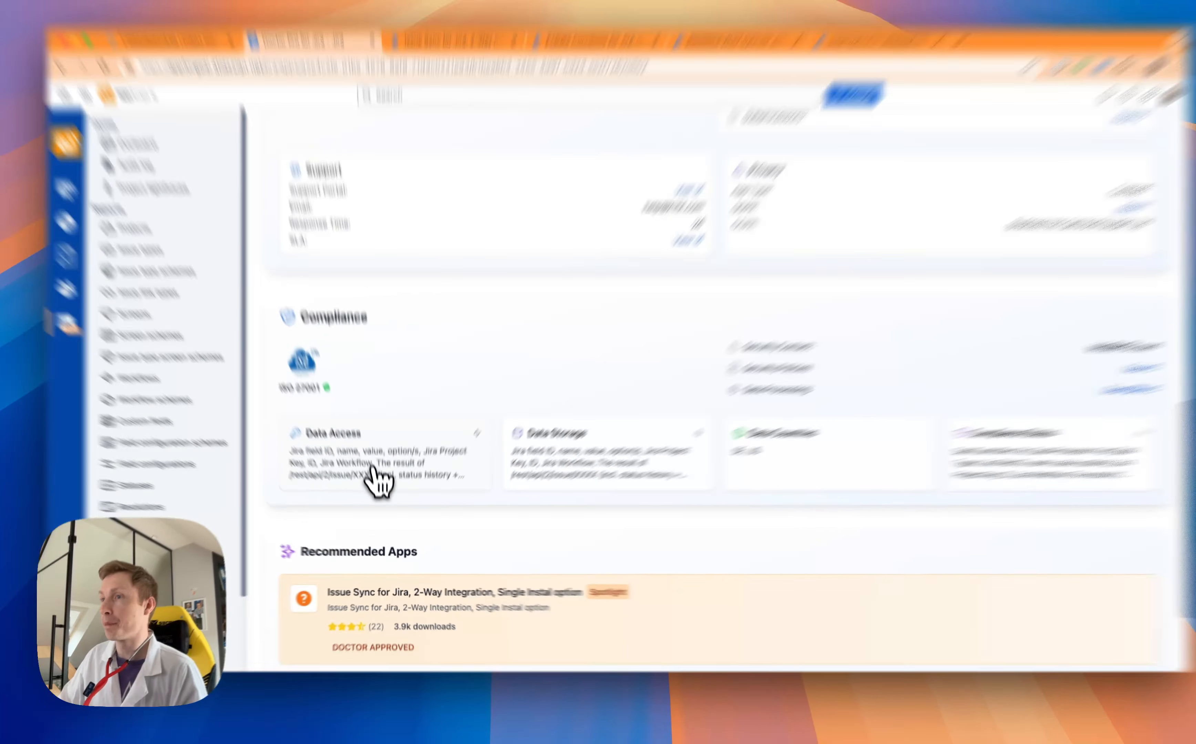
Read the full Data Access details under Compliance in the Backbone report and return to the search area
click(353, 480)
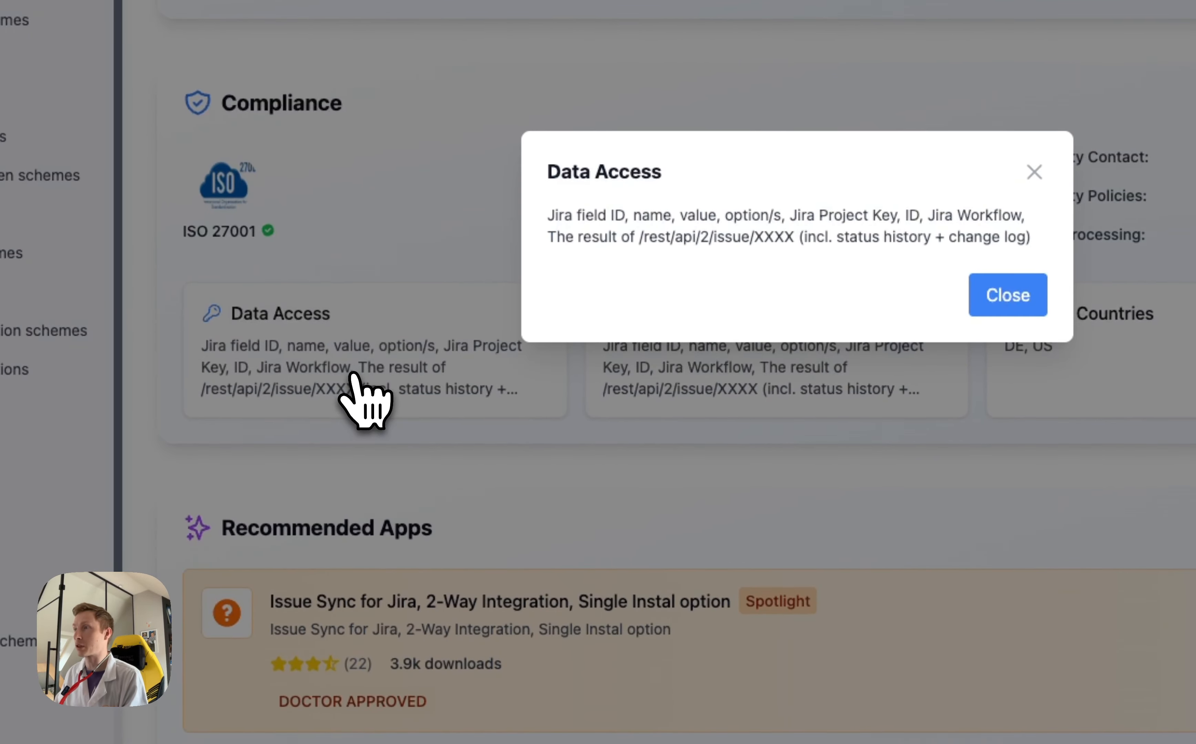
click(1007, 295)
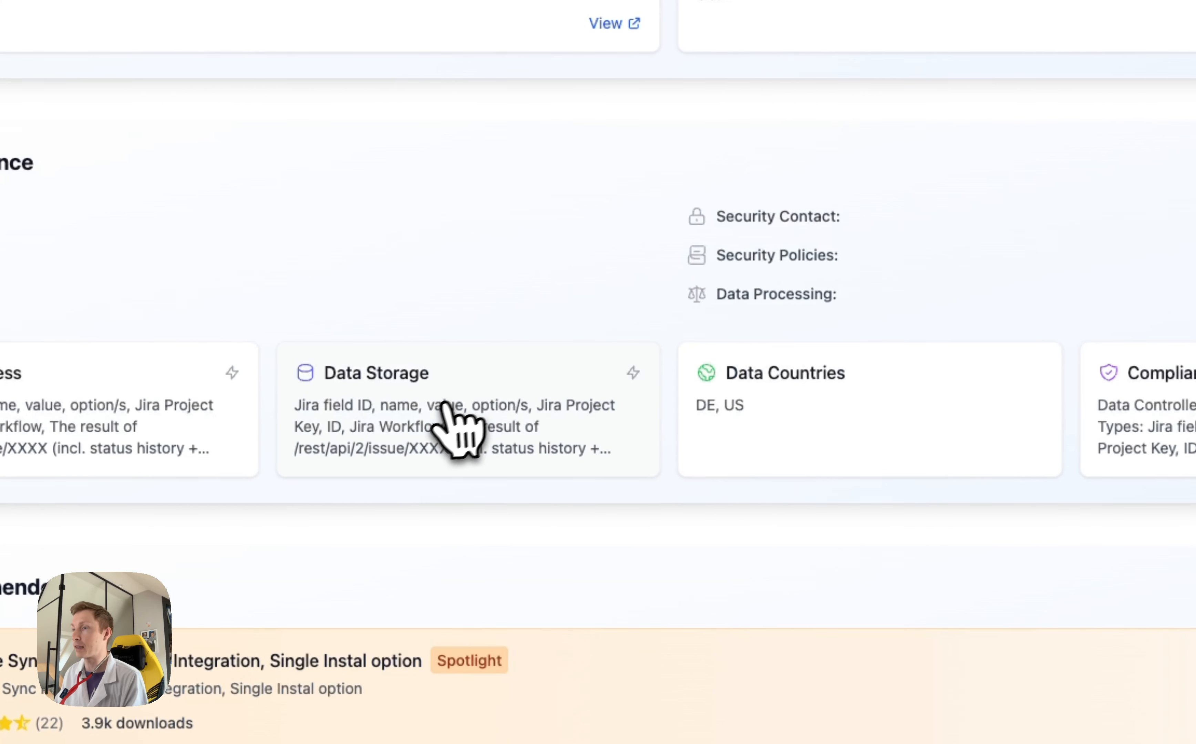
scroll(431, 413, up, 15)
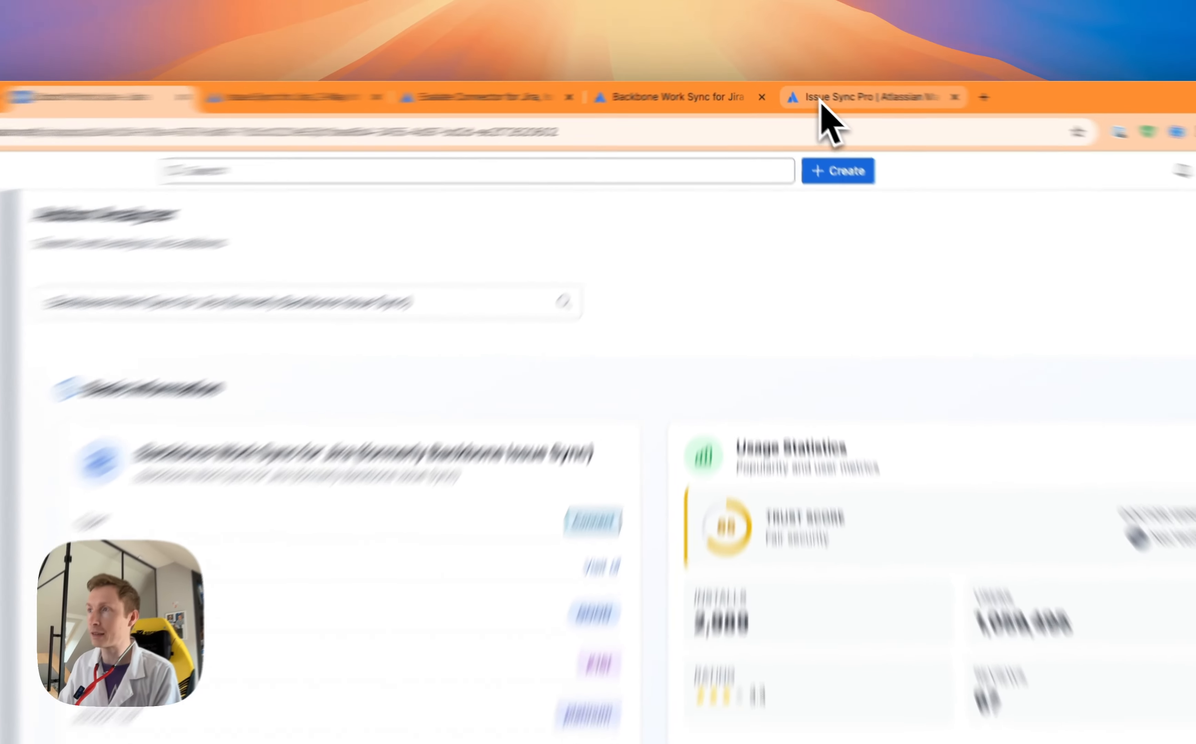
Copy the title "Issue Sync Pro" from its Marketplace page and load that app's report in Doctor Pro's Addon Analyzer
click(795, 95)
drag(558, 386, 341, 382)
key(super+c)
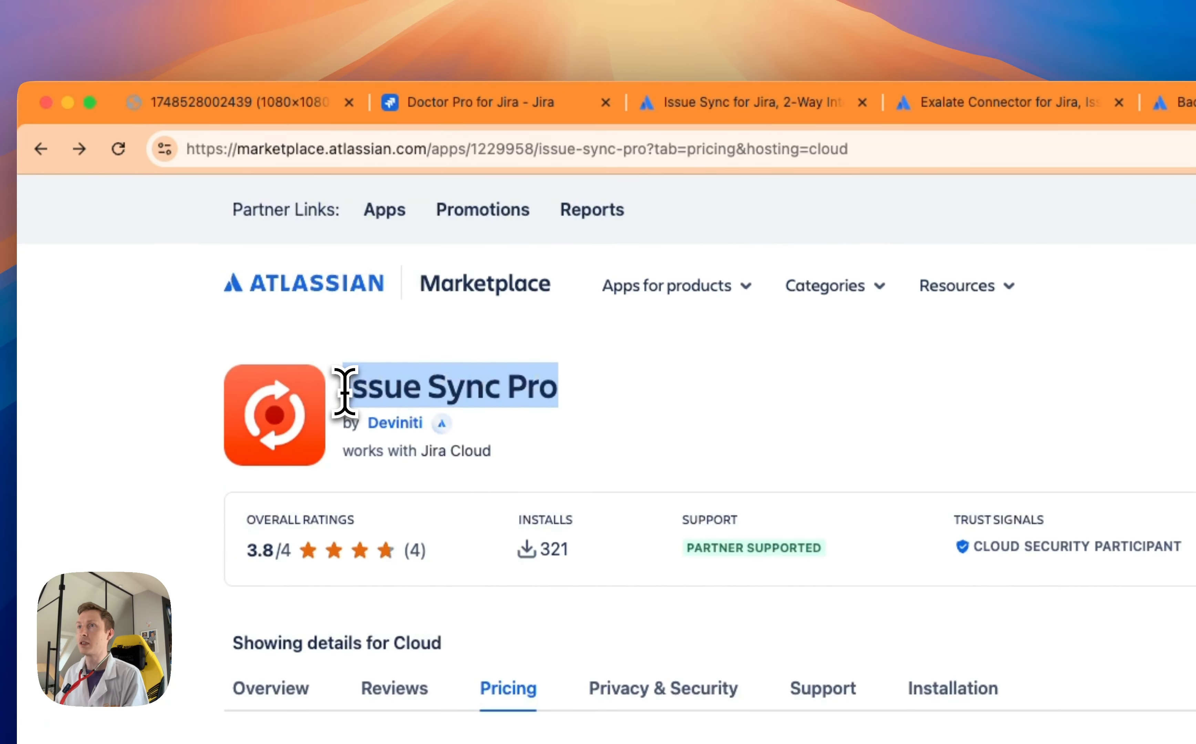
click(529, 113)
triple_click(703, 358)
key(super+v)
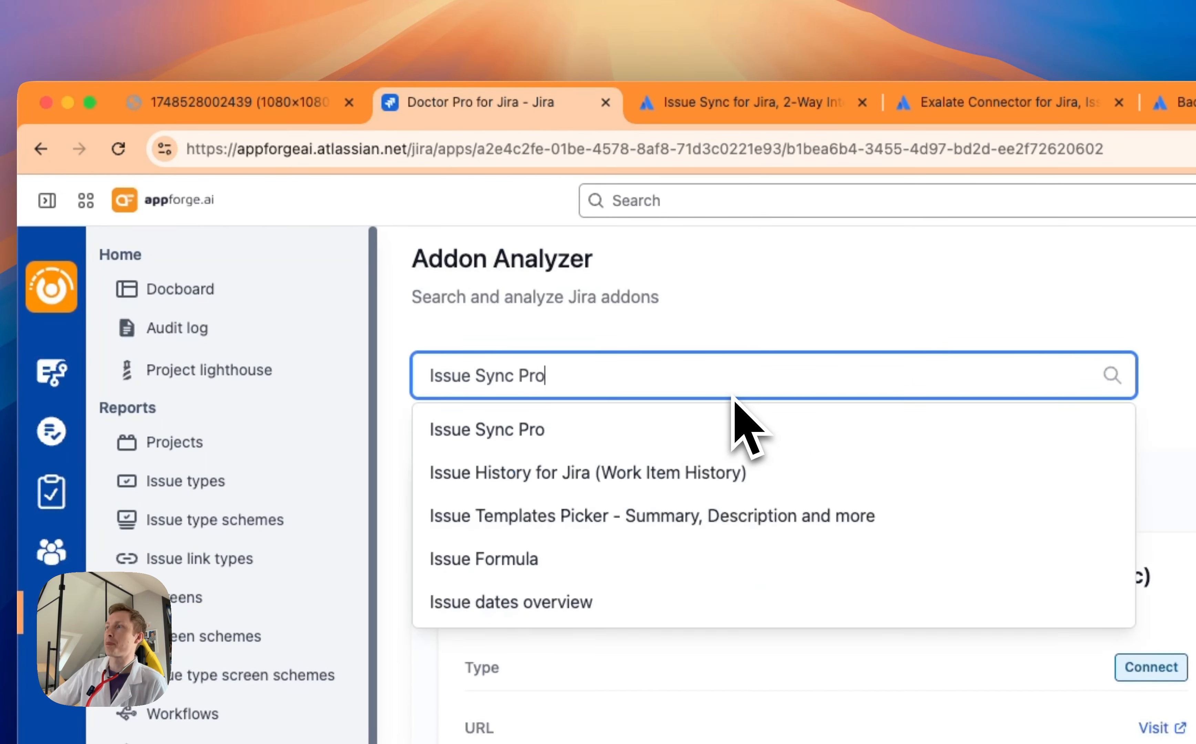
click(679, 429)
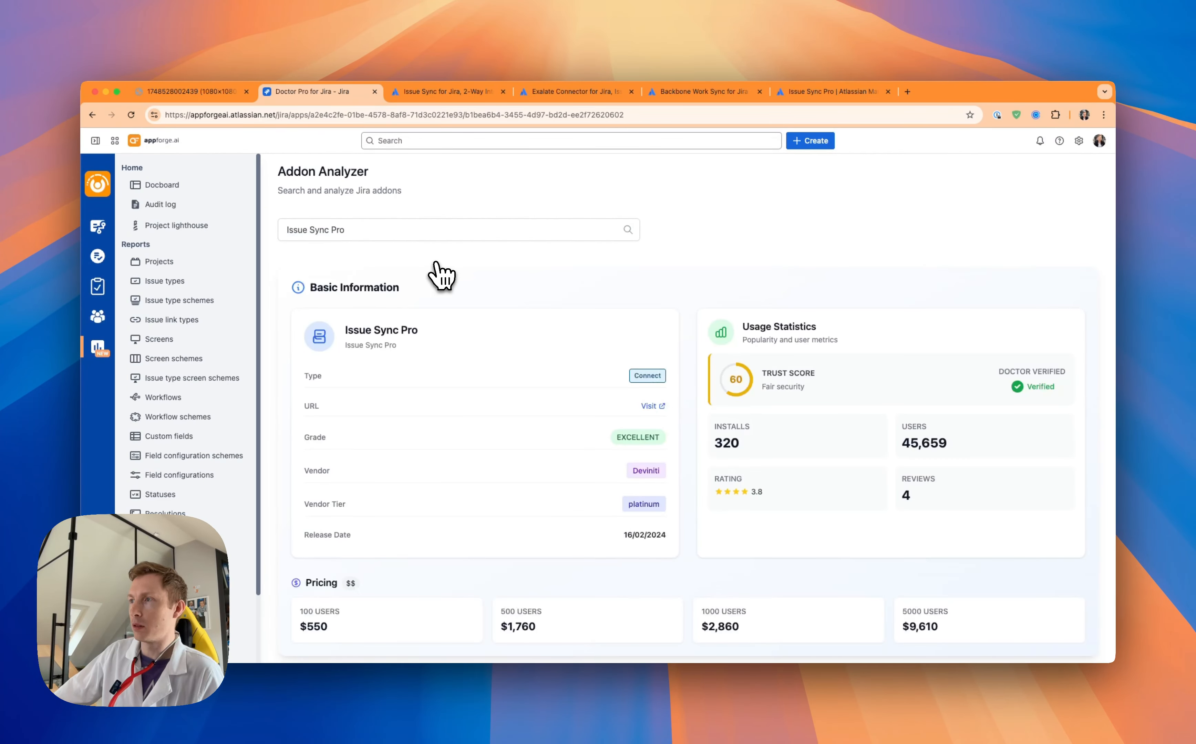
Examine Issue Sync Pro's basic information and usage statistics, including its grade, app type, release date and rating
scroll(442, 276, down, 2)
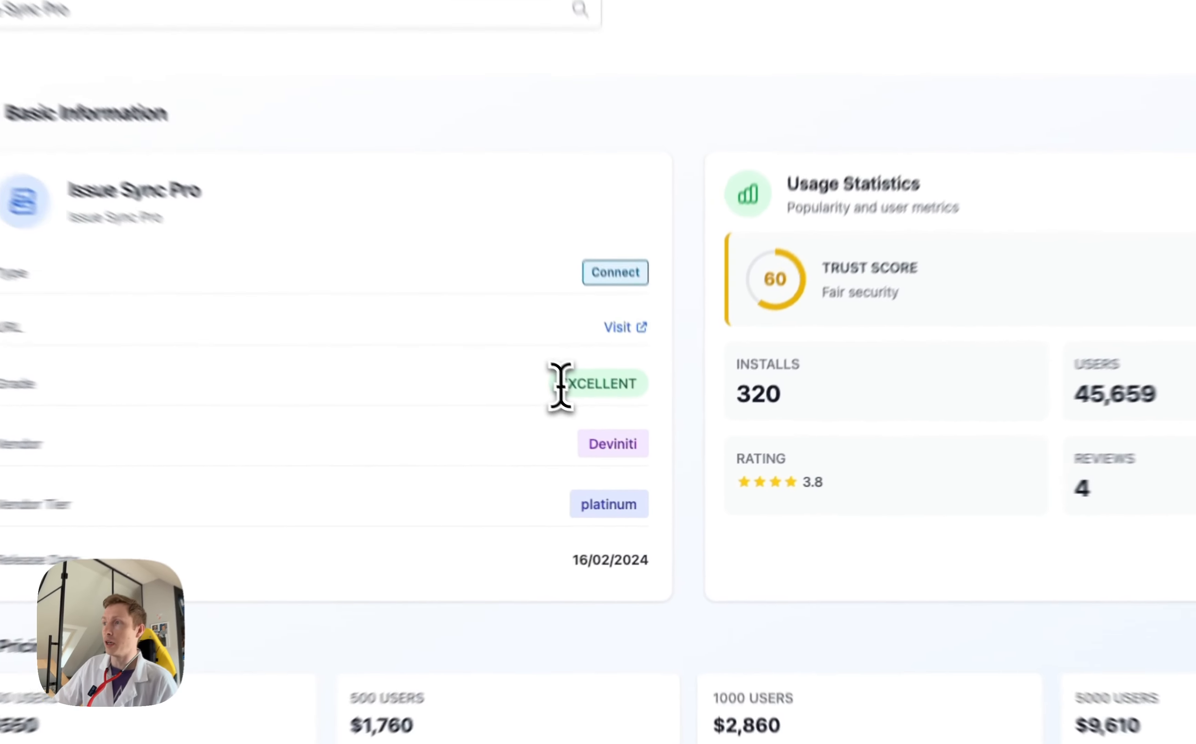
drag(561, 384, 655, 410)
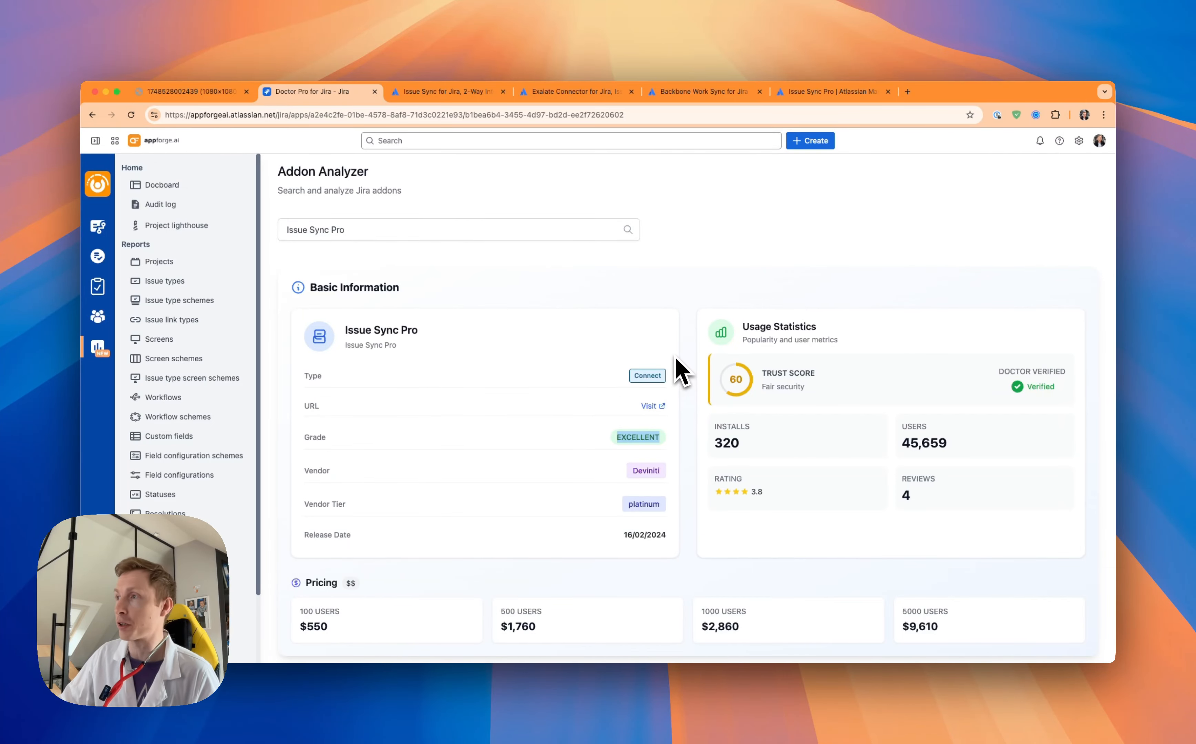
double_click(645, 377)
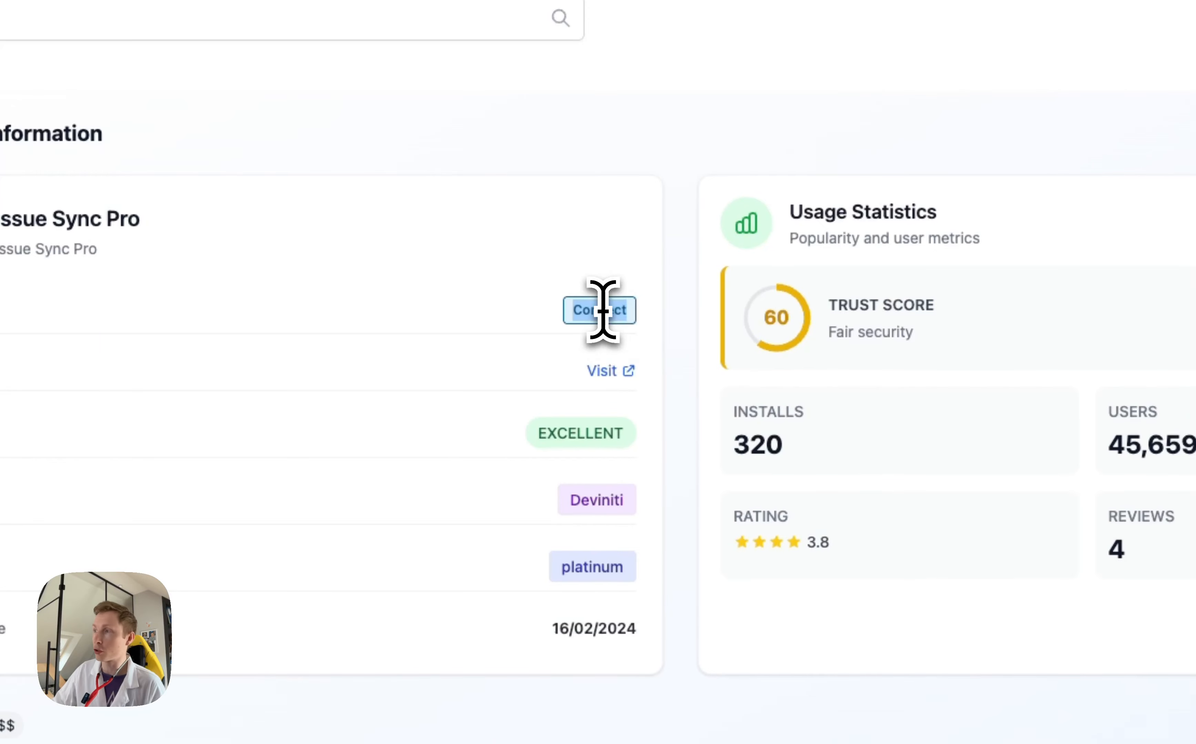
scroll(603, 308, down, 4)
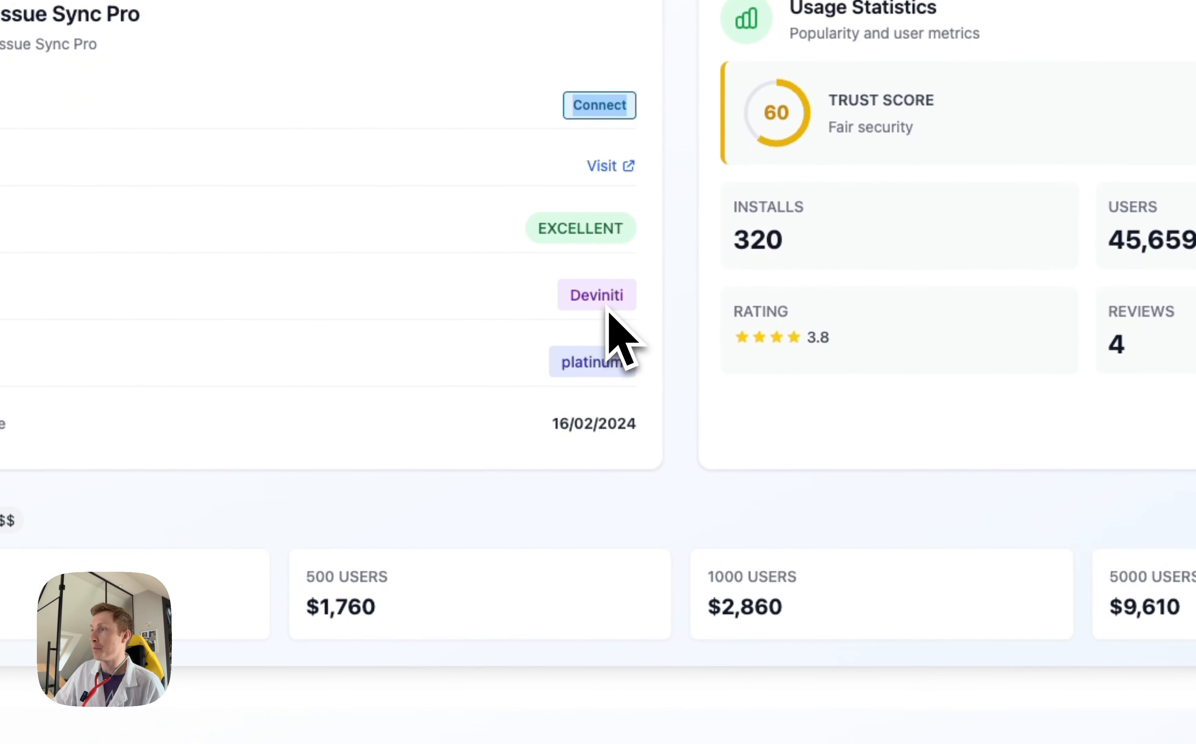
mouse_move(552, 423)
mouse_down()
mouse_move(635, 445)
mouse_move(553, 432)
mouse_up()
click(635, 452)
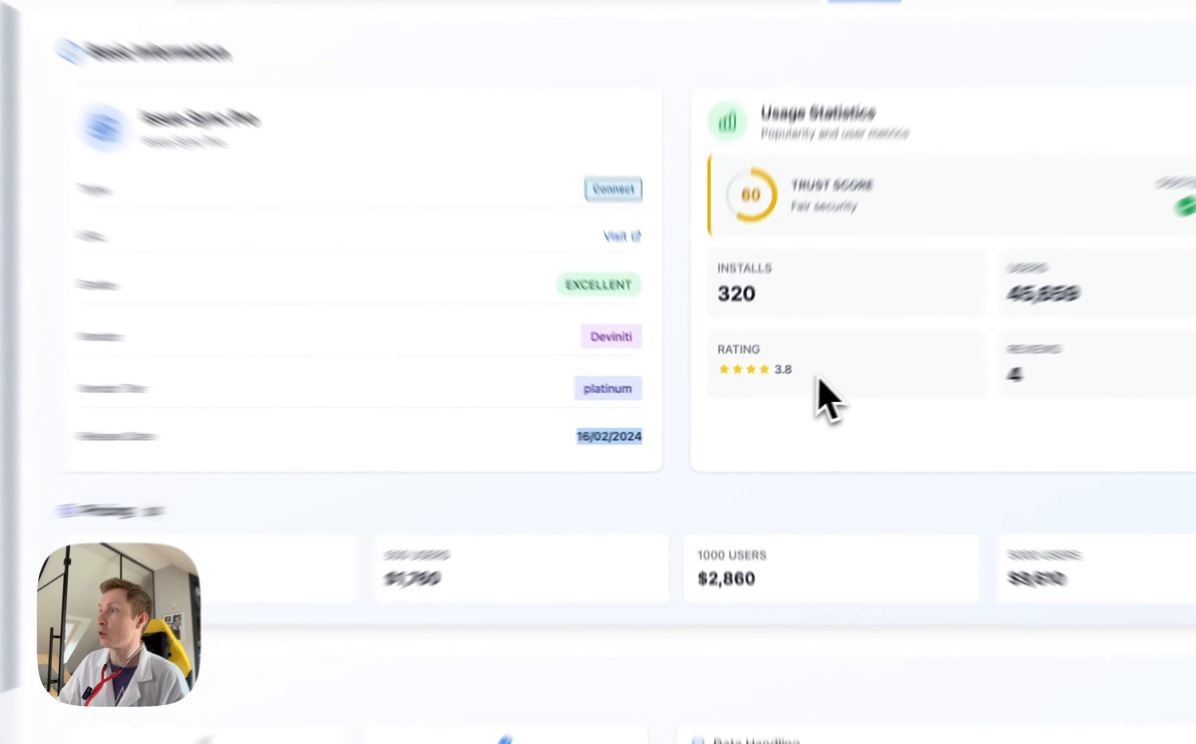
drag(770, 391, 714, 374)
Review Issue Sync Pro's pricing, security, data handling, support, privacy, compliance and recommended apps sections
scroll(772, 426, down, 6)
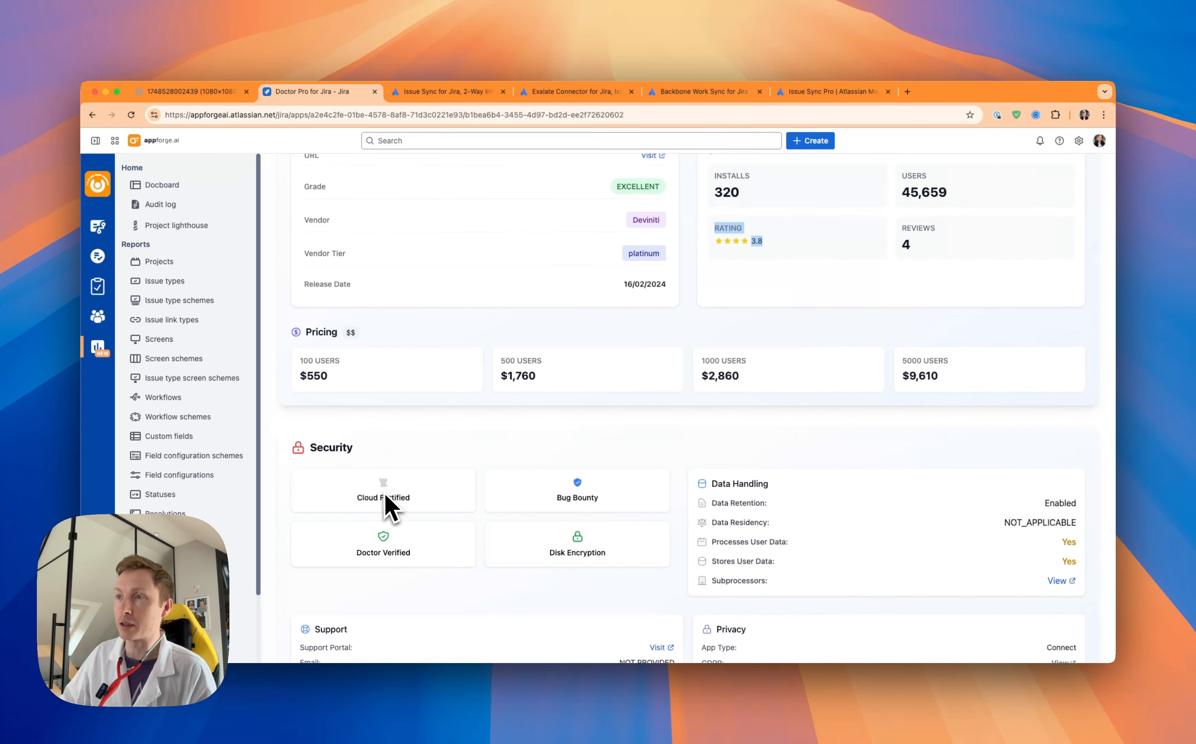
mouse_move(62, 562)
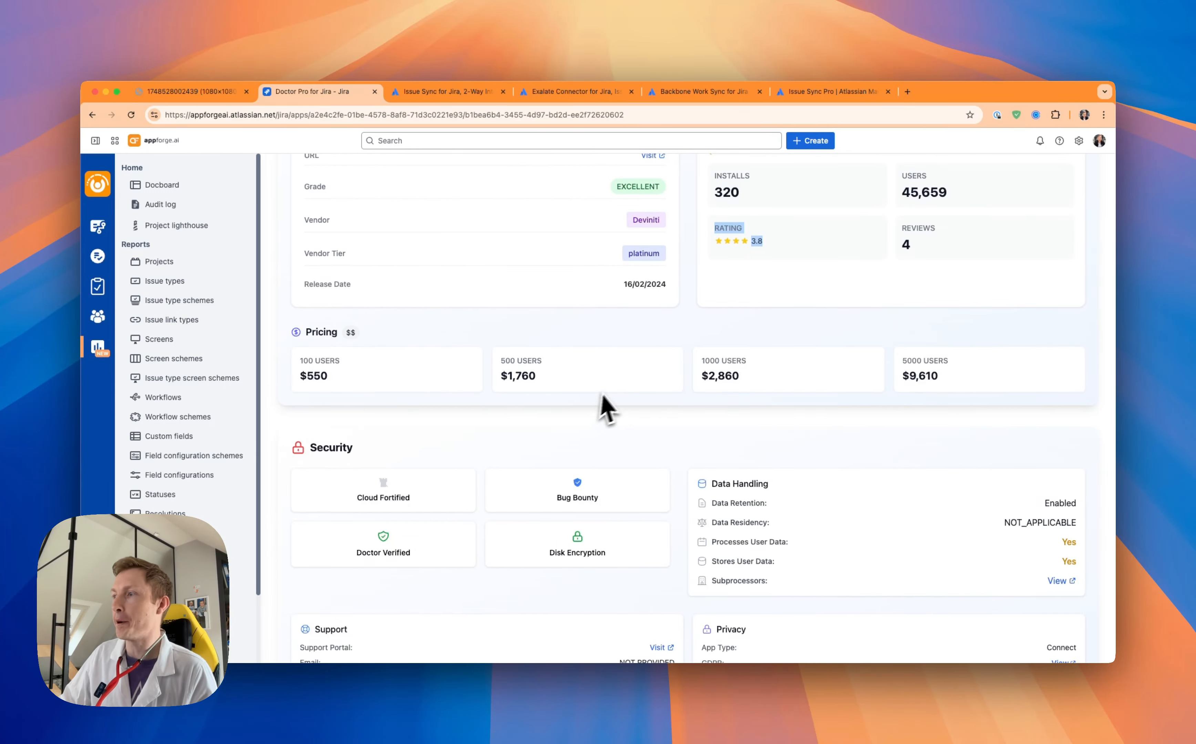
scroll(610, 399, down, 3)
scroll(621, 401, down, 3)
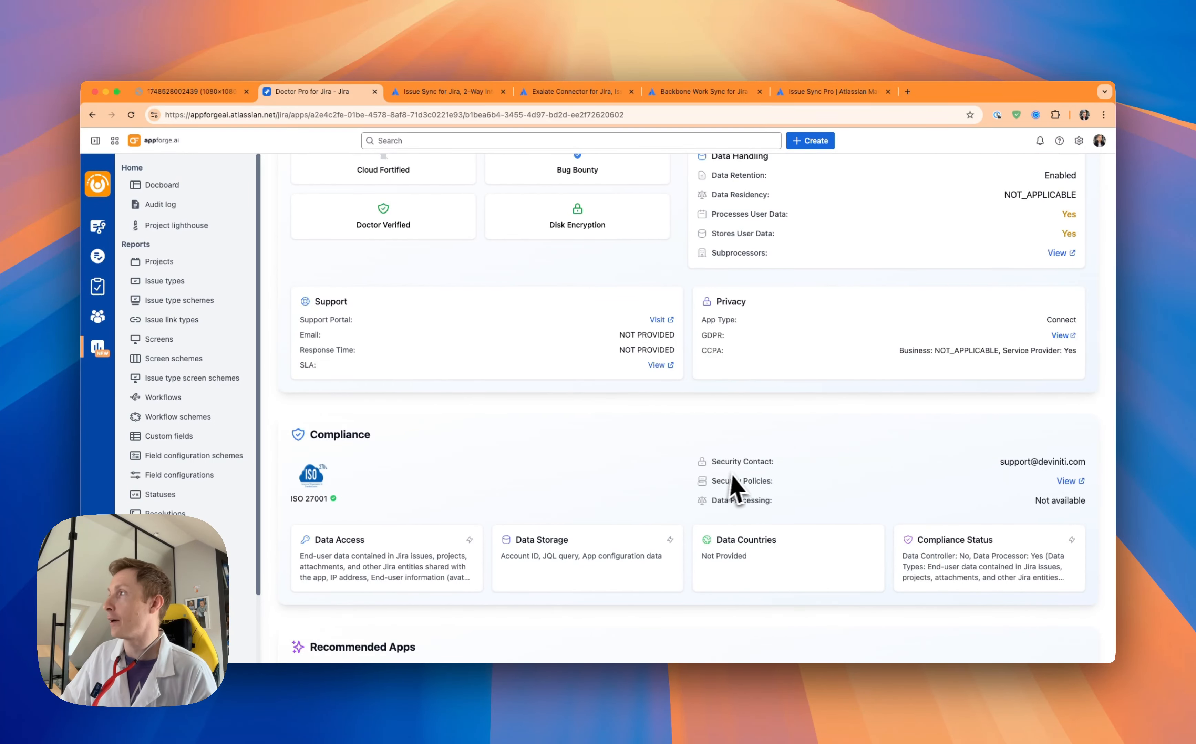
scroll(738, 489, up, 2)
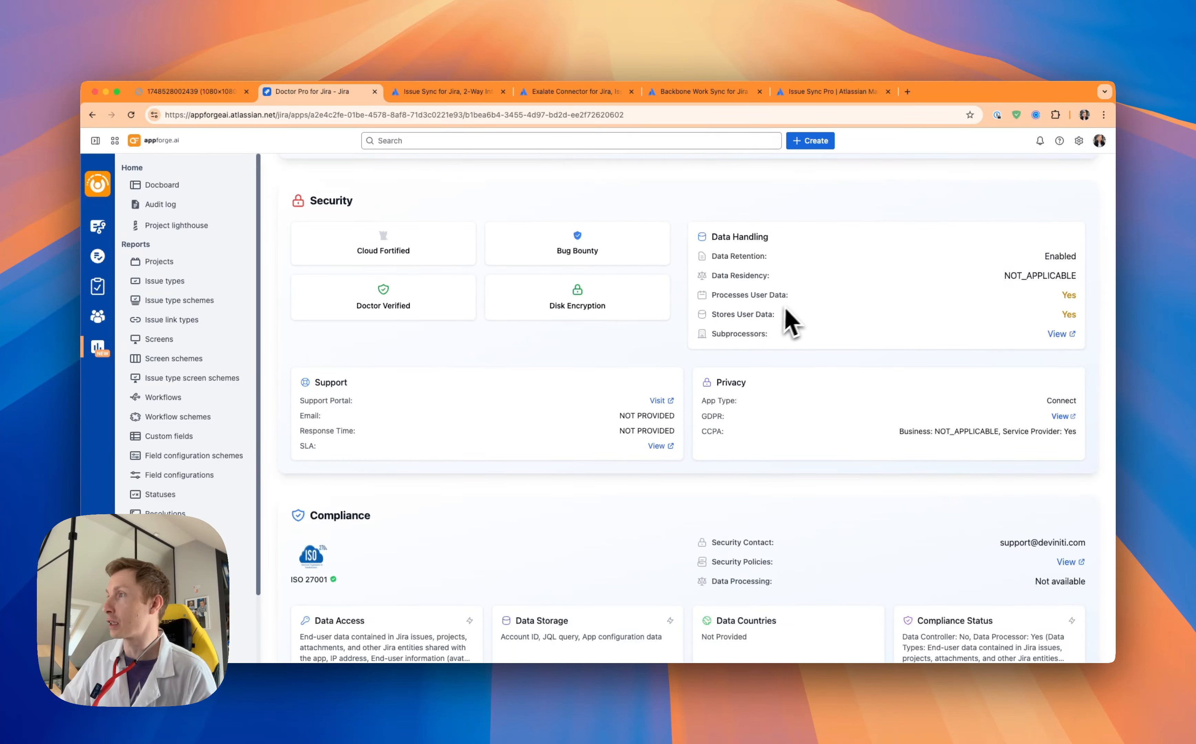
scroll(758, 382, down, 5)
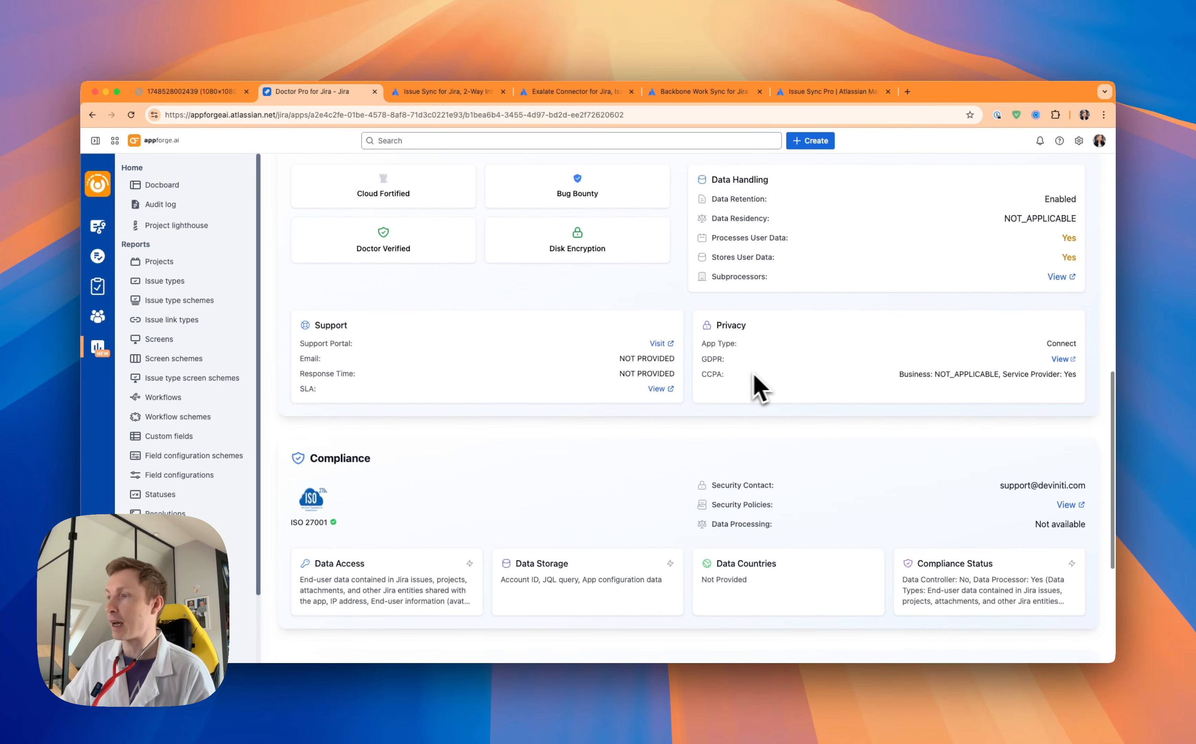
scroll(635, 411, up, 6)
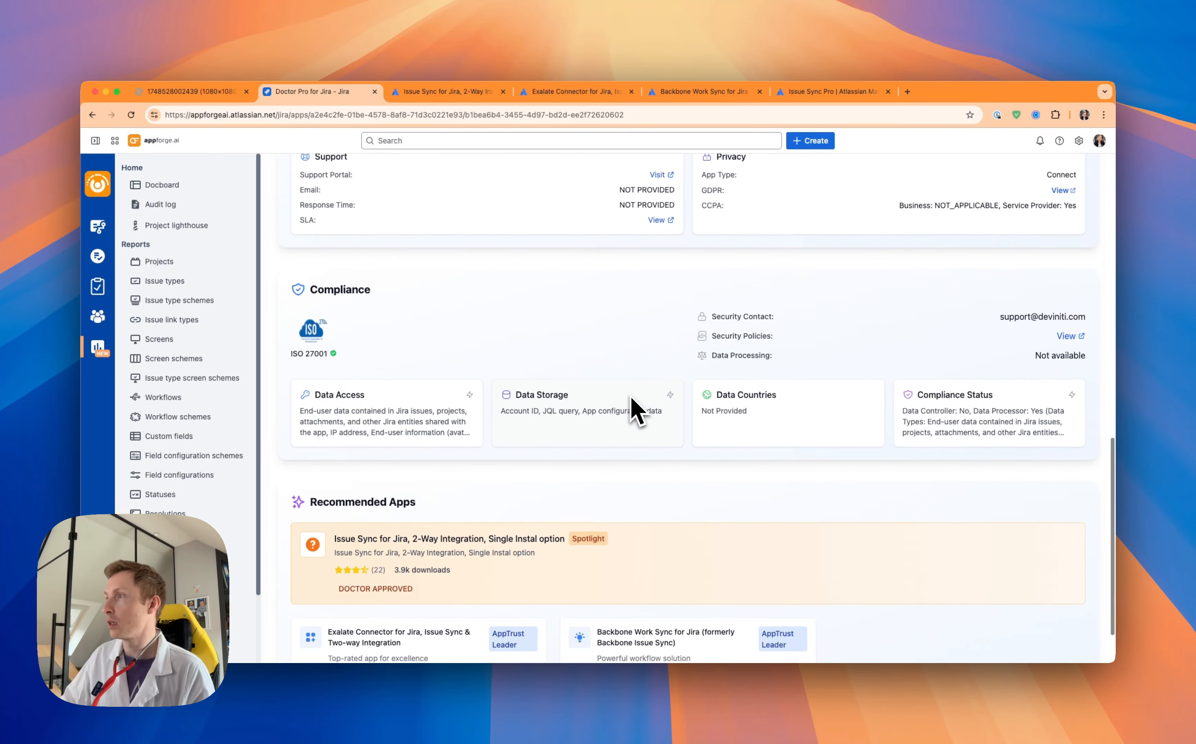
scroll(634, 411, up, 8)
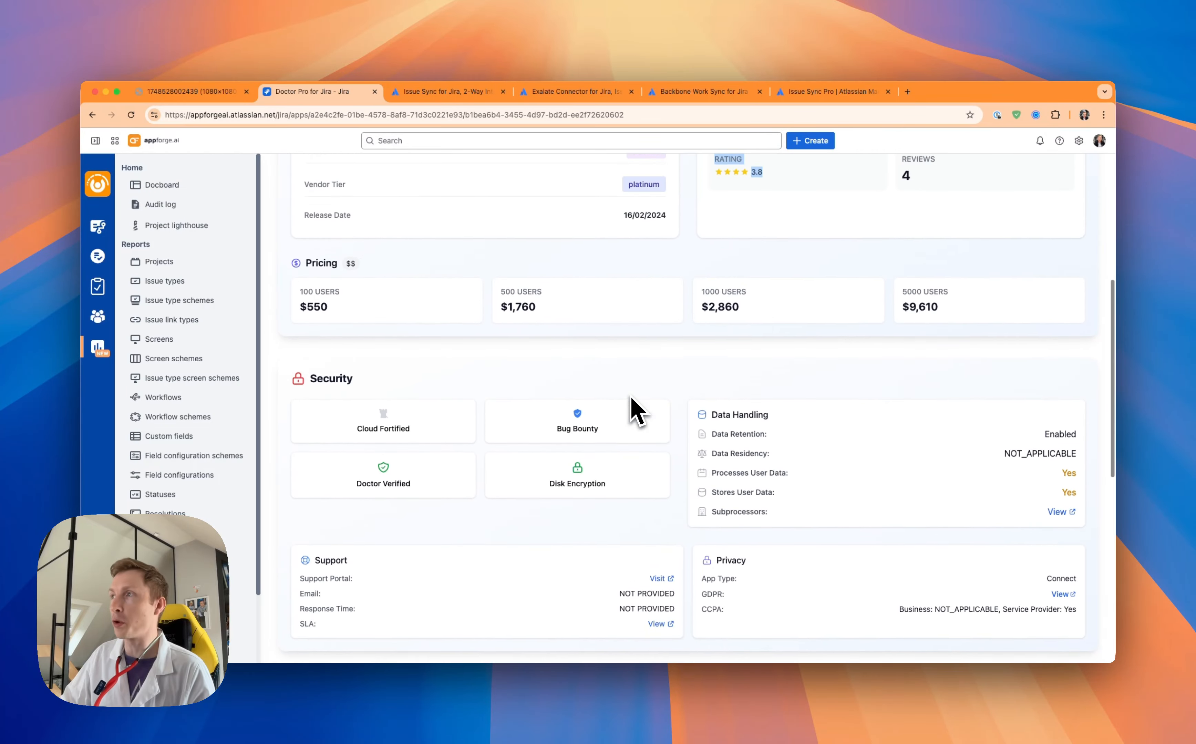